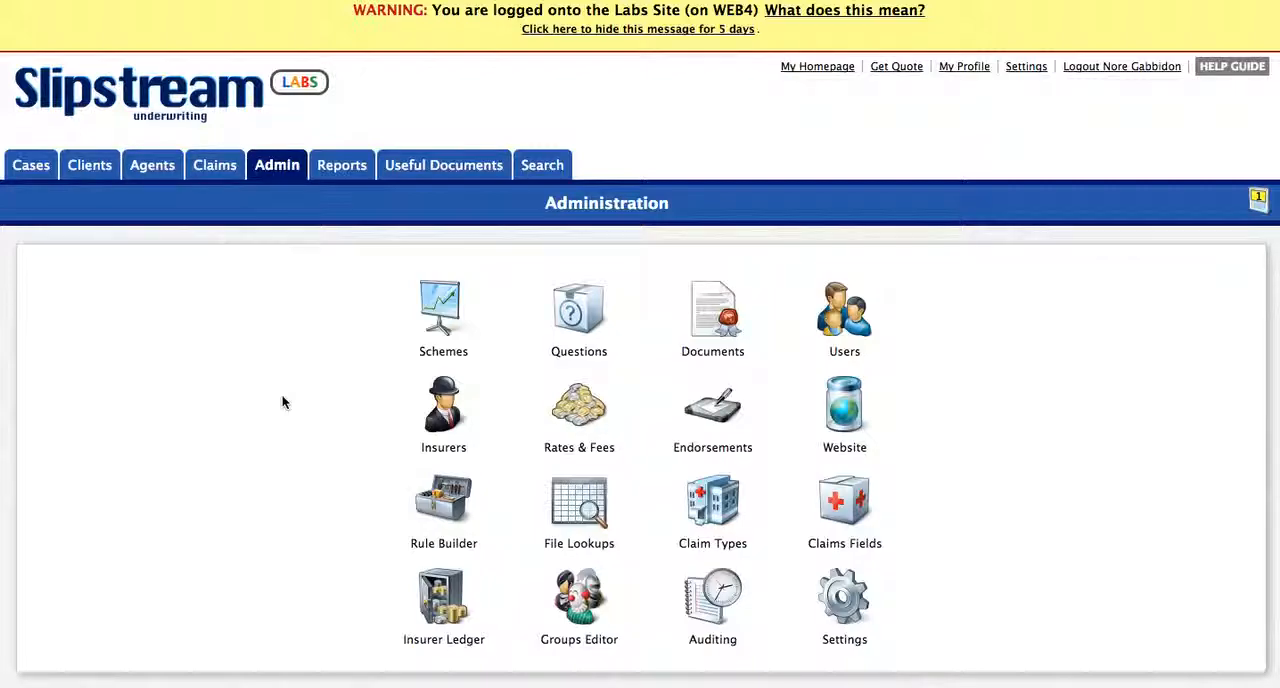
Step: Open the question editor for the Annual Travel - Multi Trip scheme and go to the "Choose your properties" question
click(578, 313)
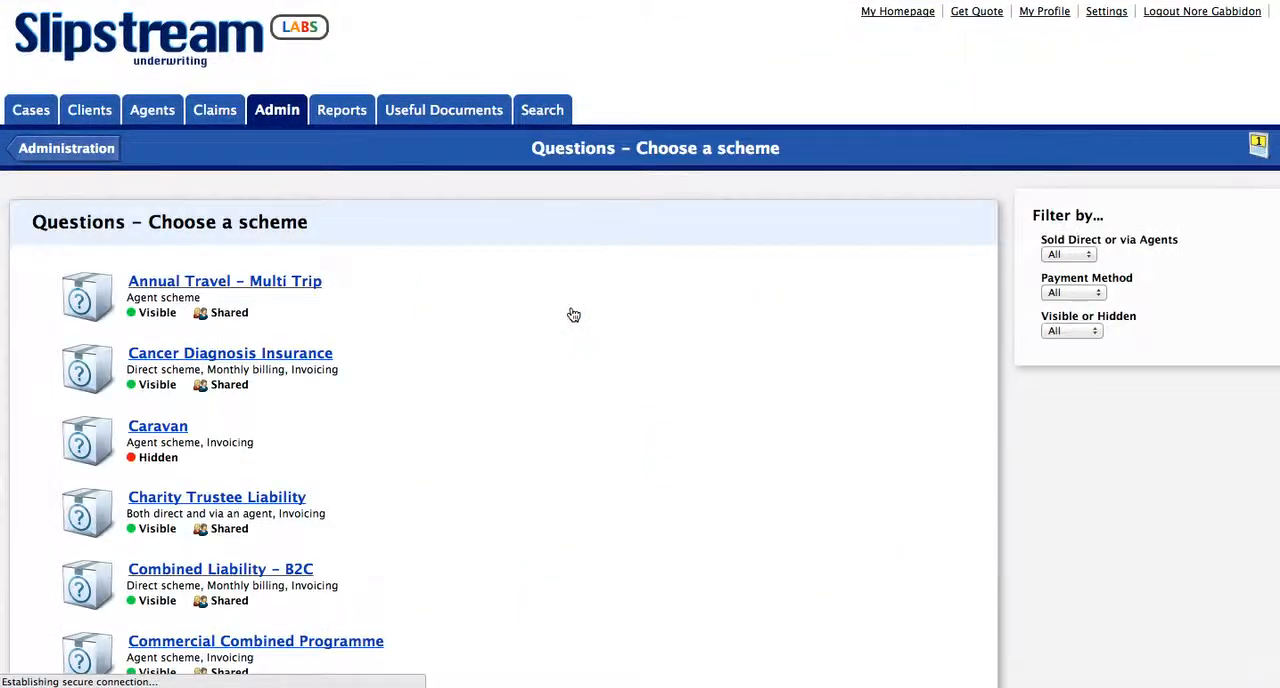
click(200, 342)
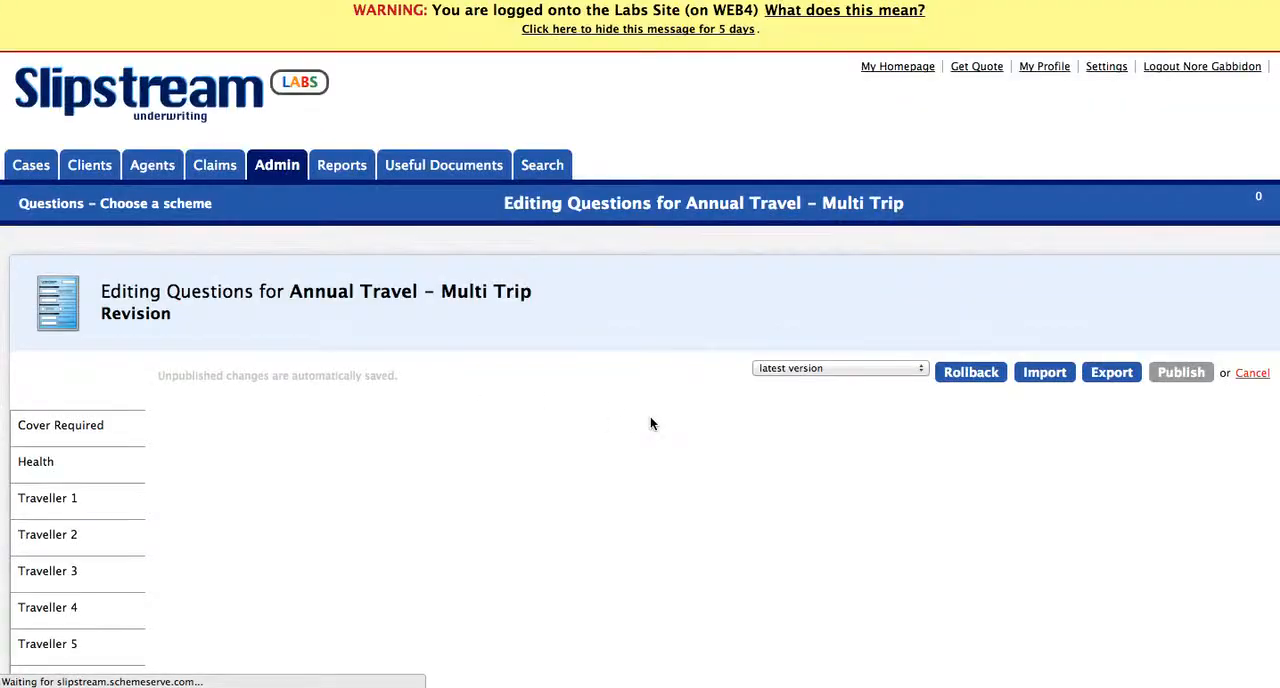
scroll(1101, 380, down, 15)
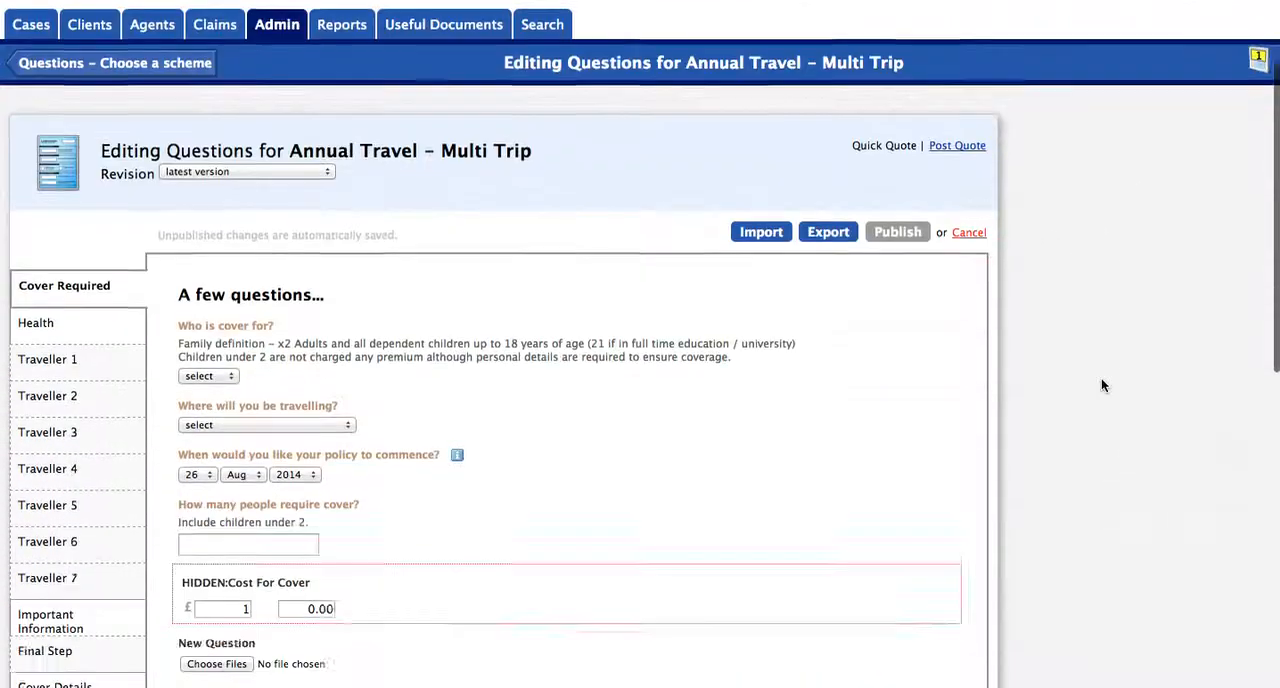
mouse_move(631, 288)
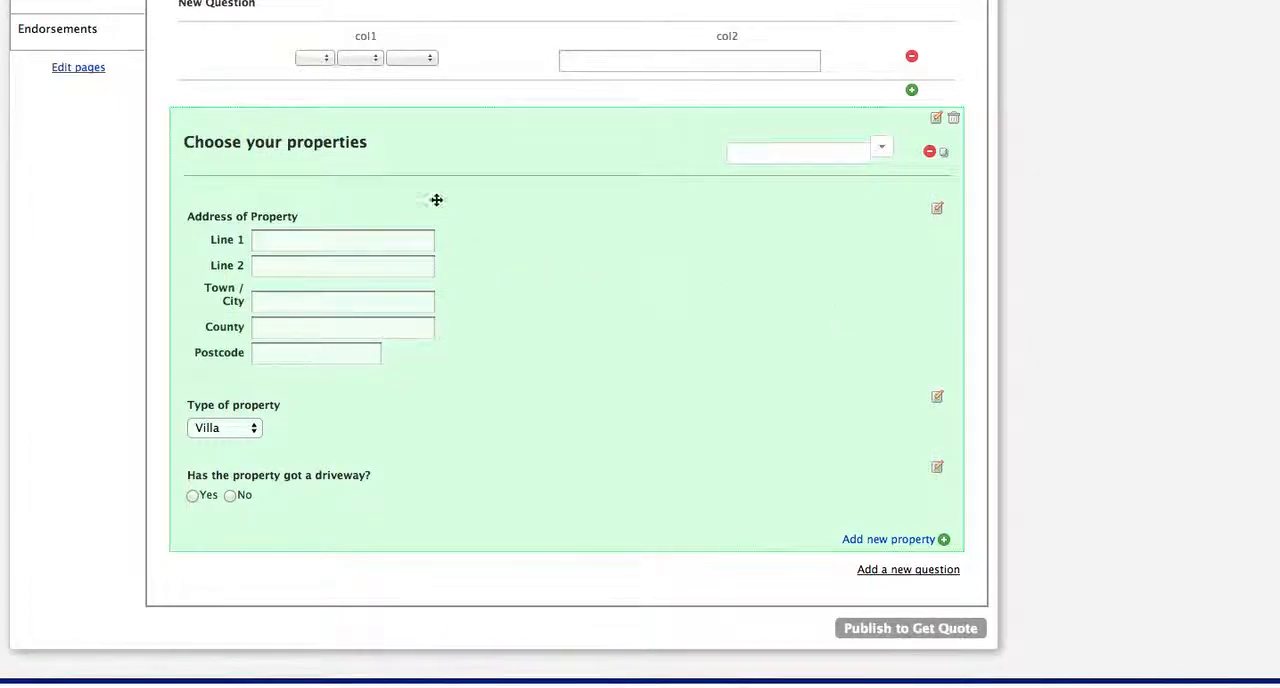
scroll(366, 186, up, 1)
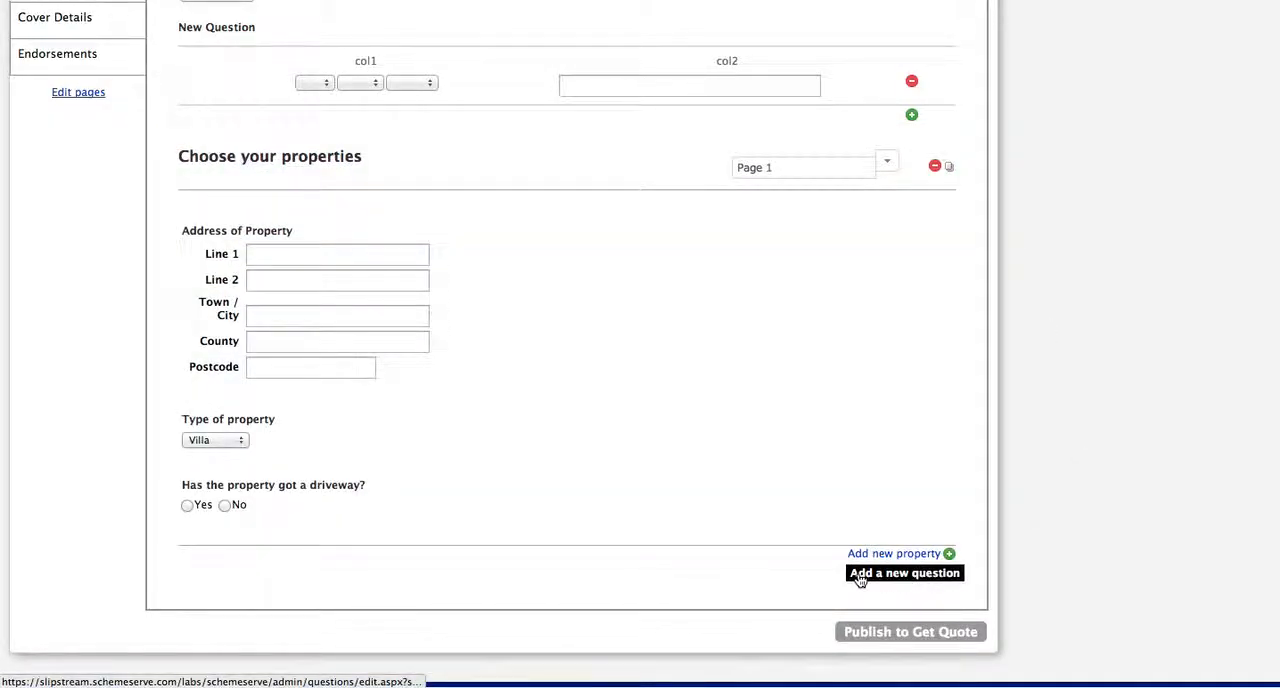
click(892, 580)
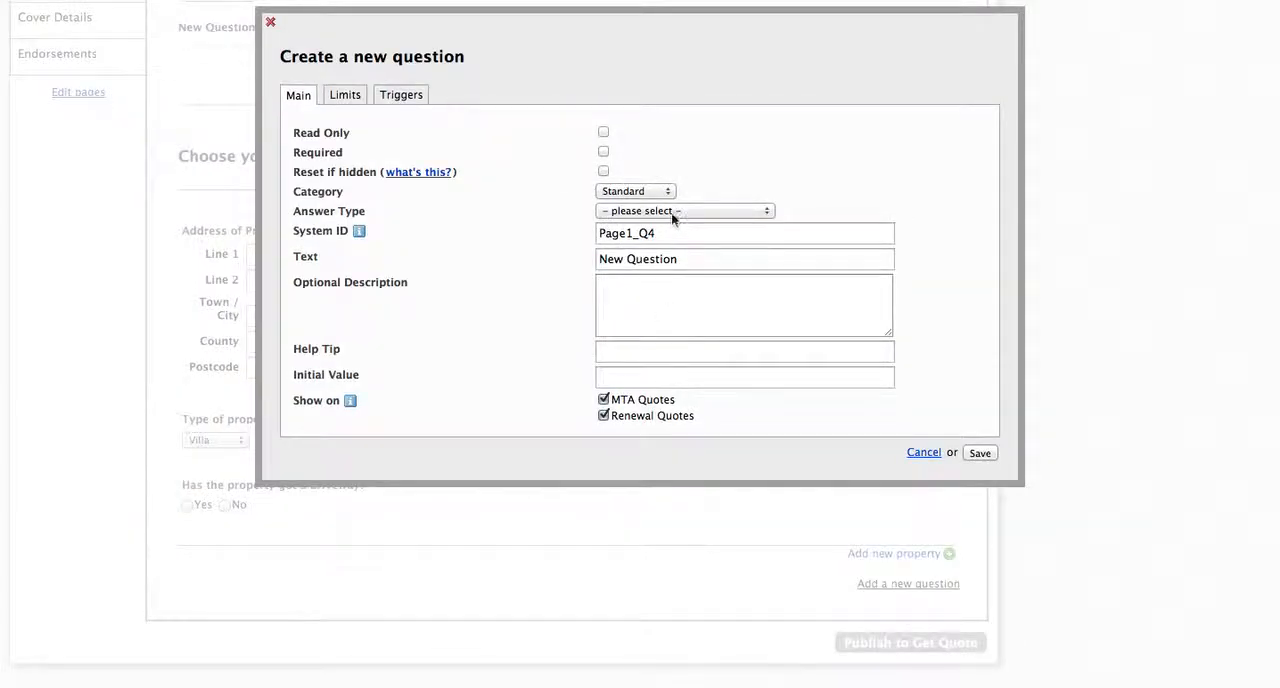
click(671, 210)
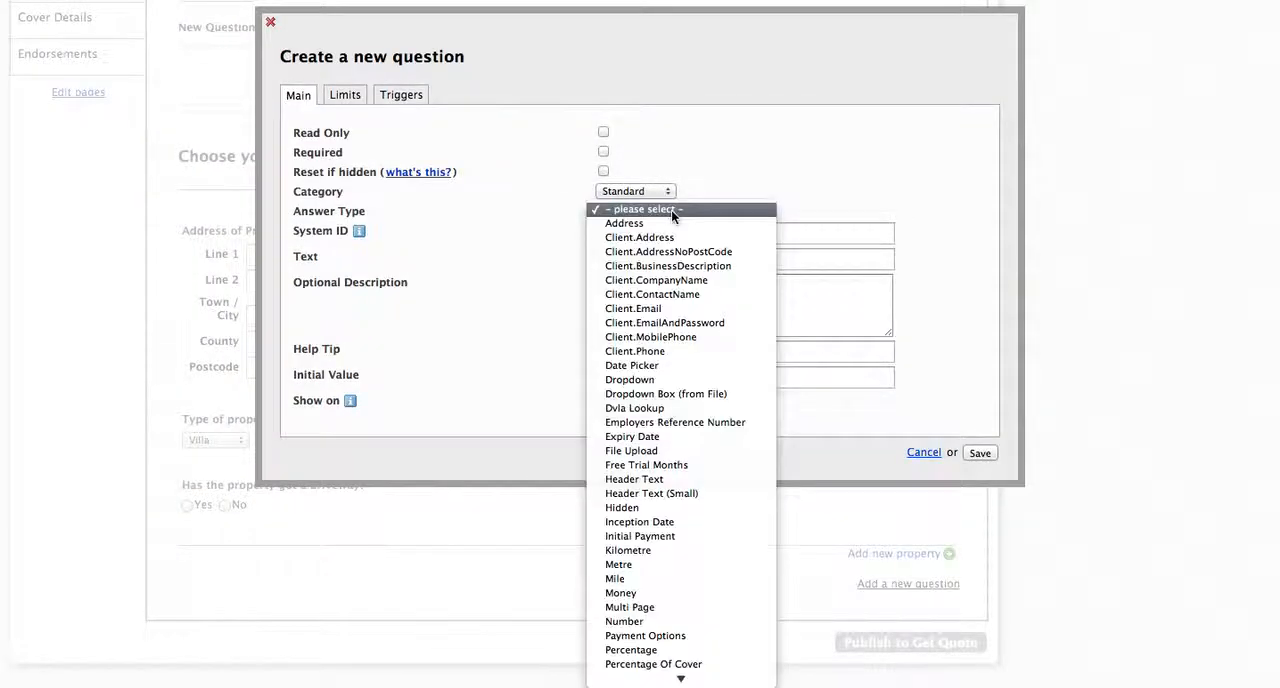
click(650, 605)
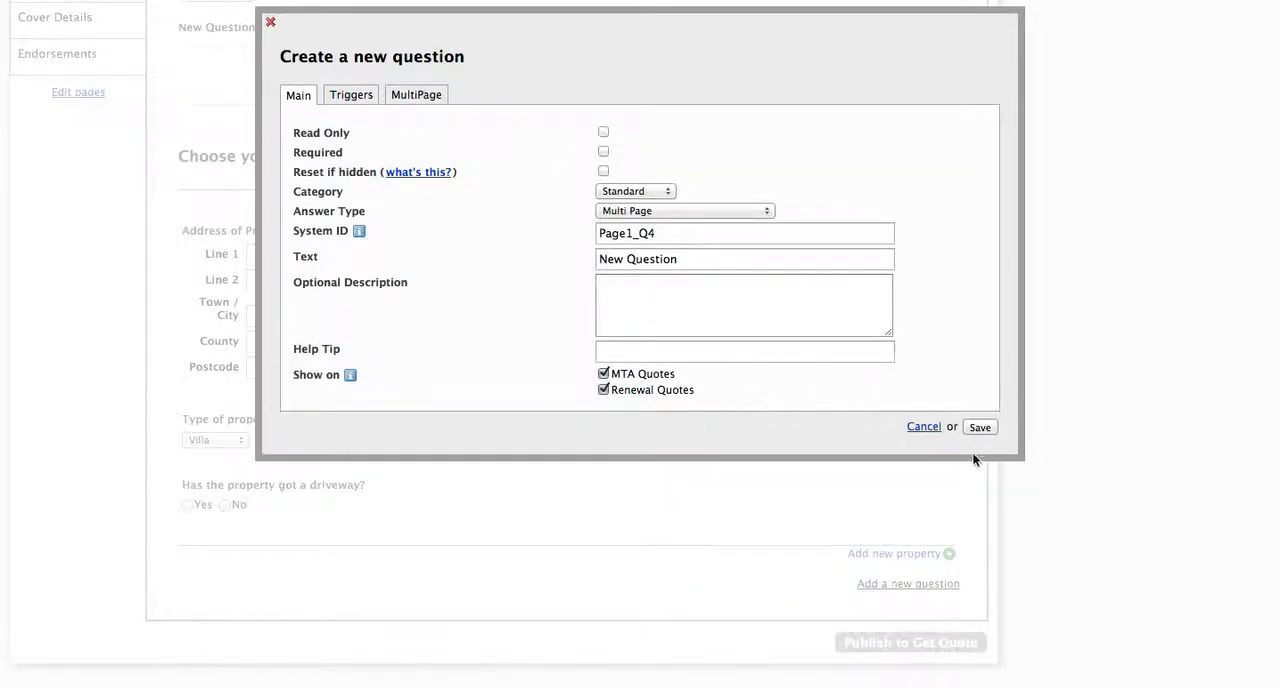
click(922, 427)
Step: Open the MultiPage settings of the "Choose your properties" question for editing
scroll(1069, 353, up, 1)
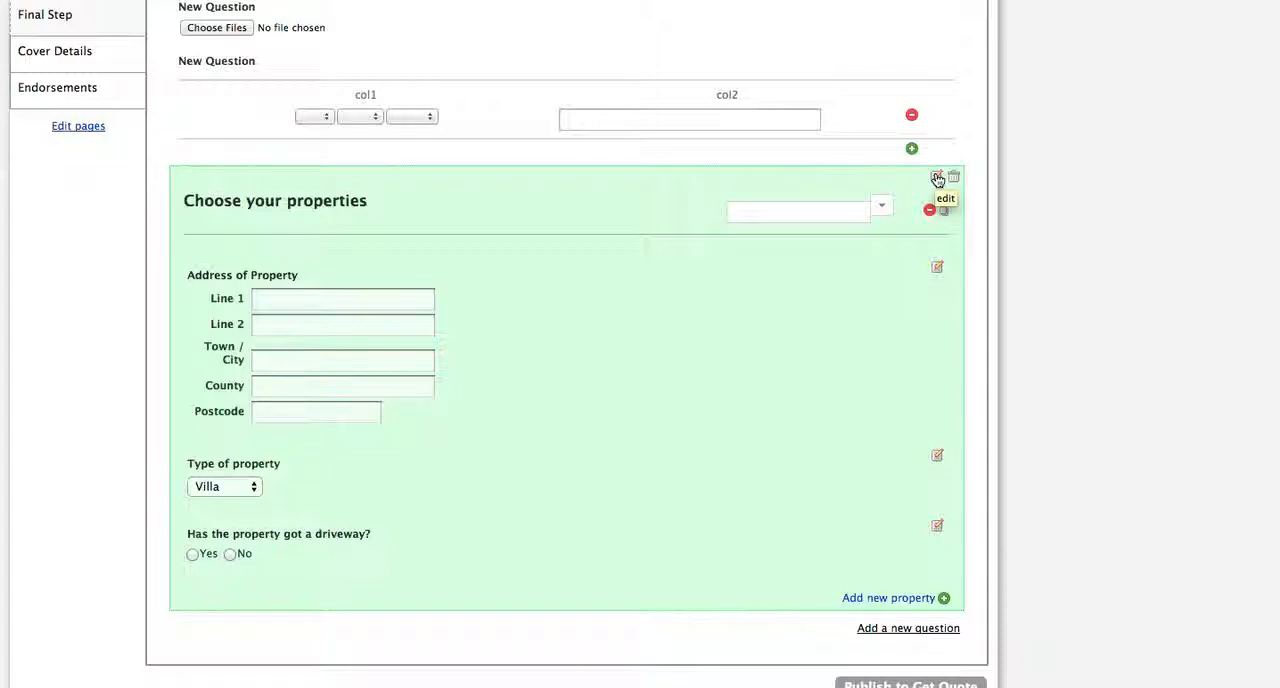
click(937, 178)
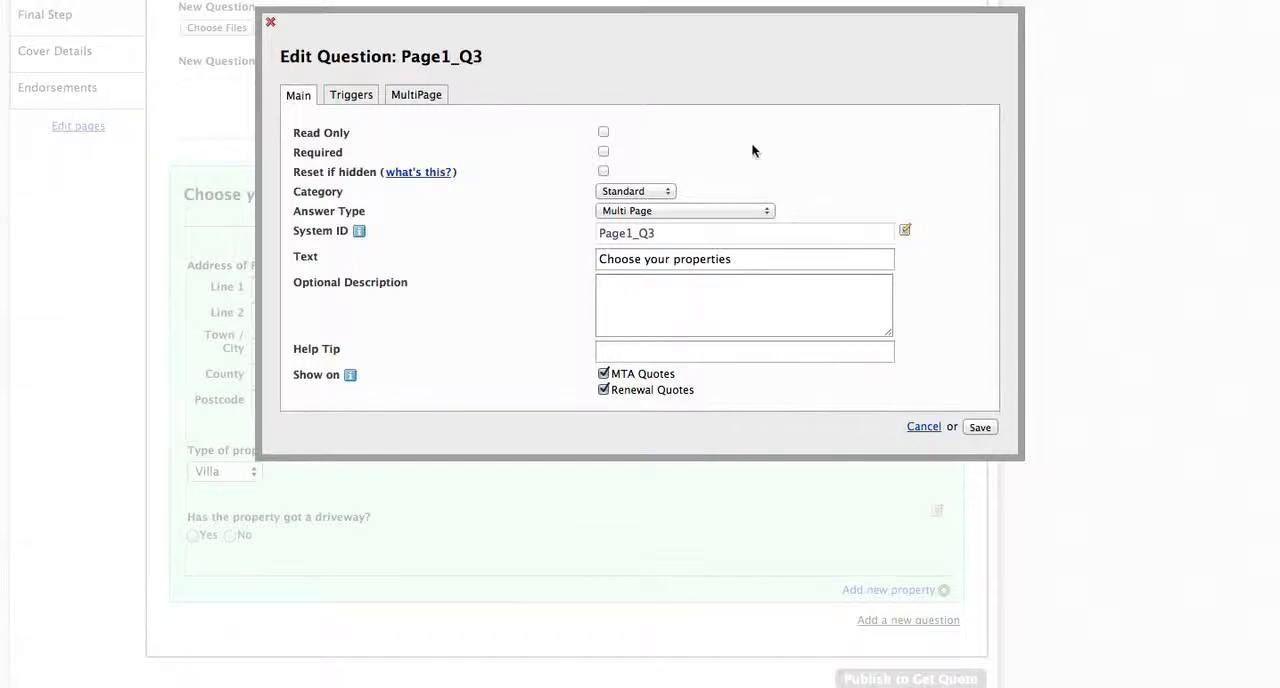
click(417, 100)
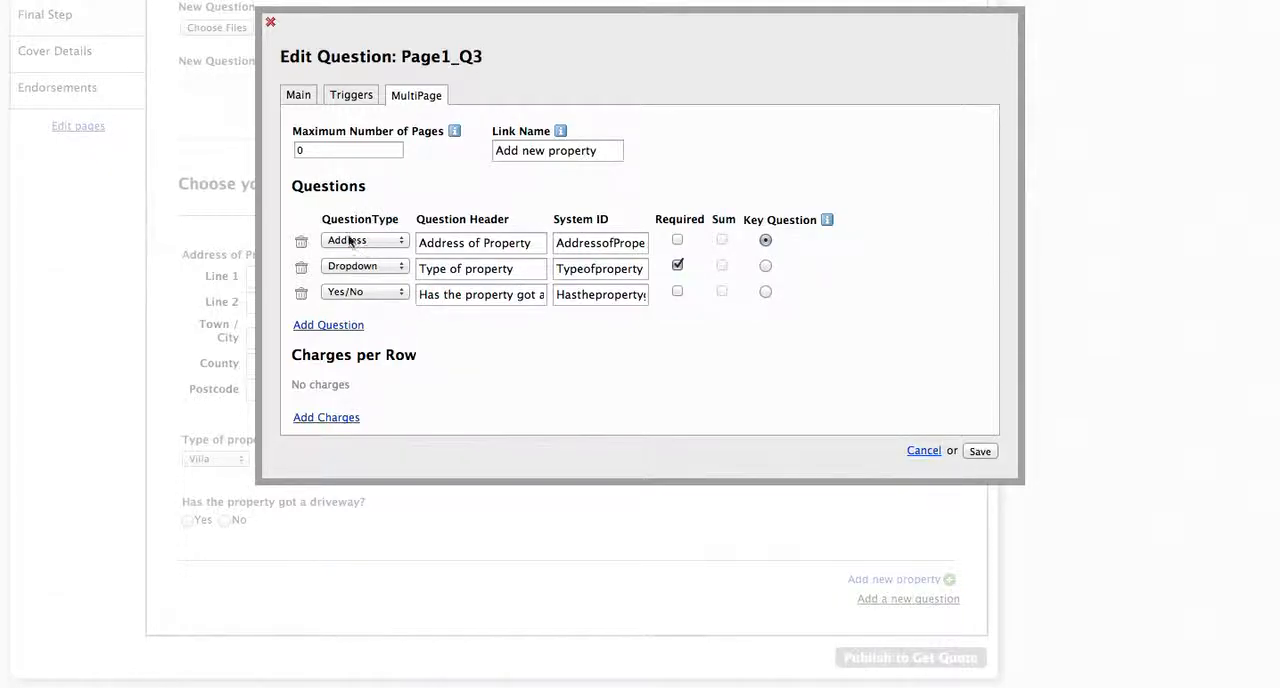
Step: Examine the available question types and the System ID of the "Address of Property" row
click(392, 240)
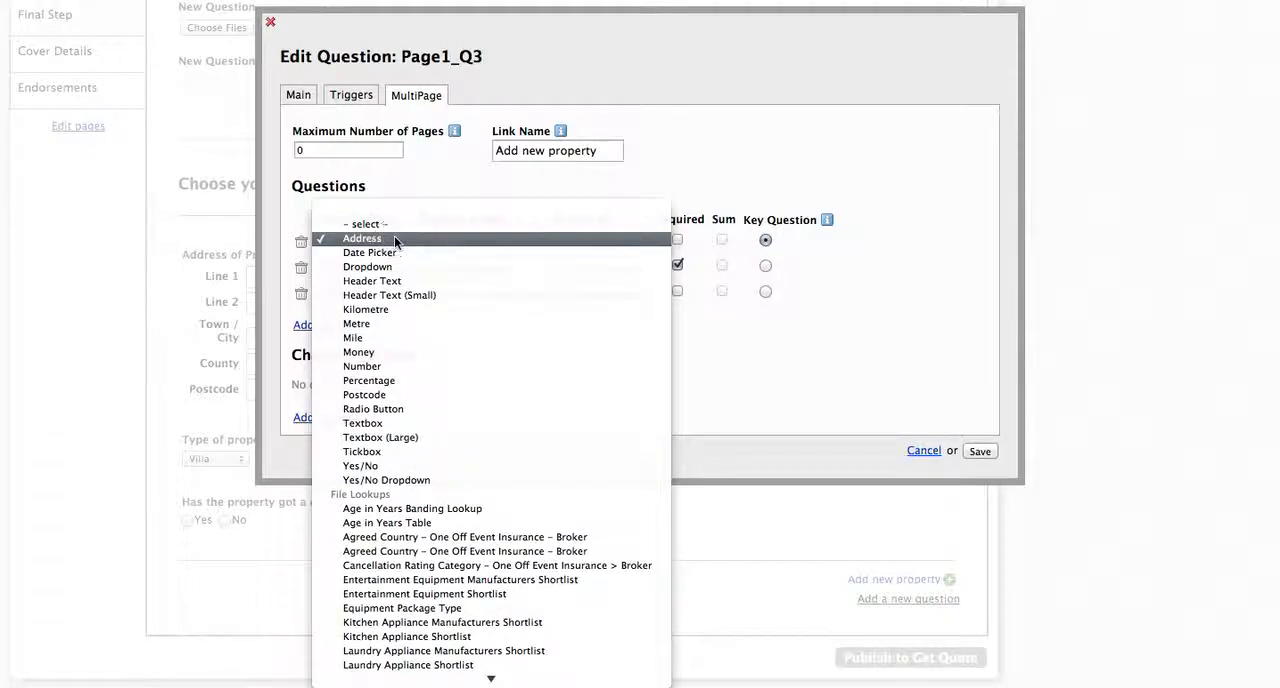
click(375, 238)
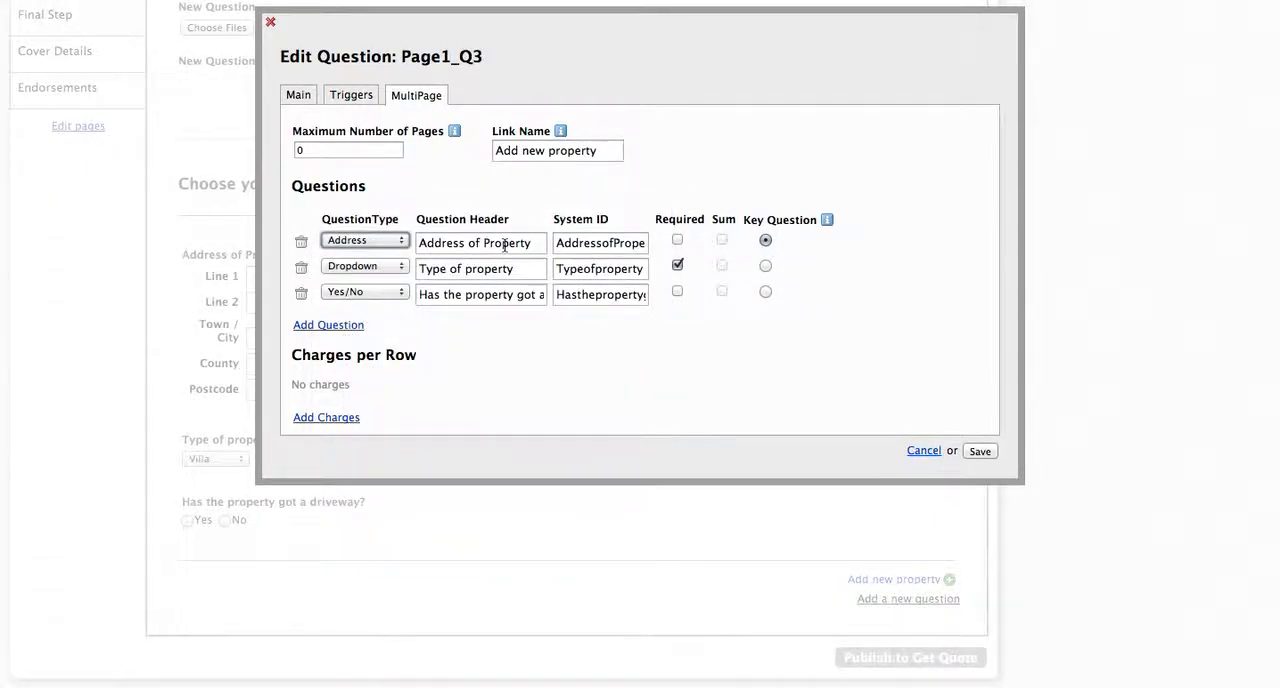
drag(598, 243, 686, 242)
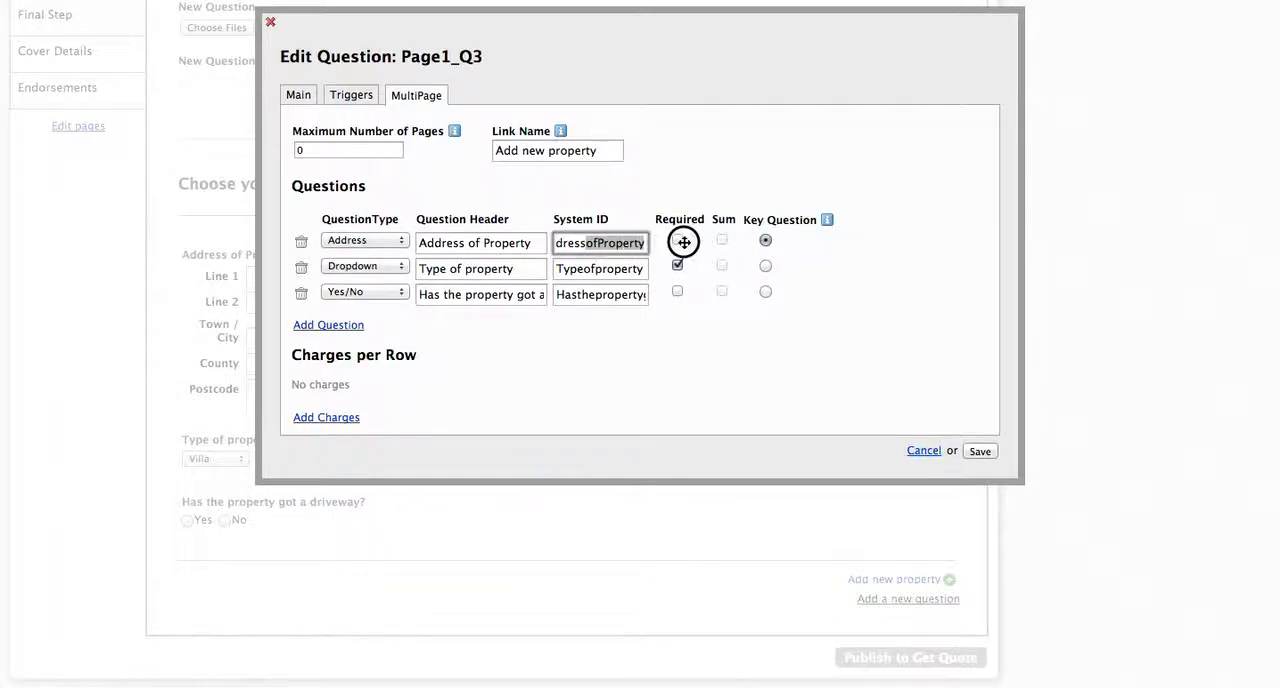
click(776, 188)
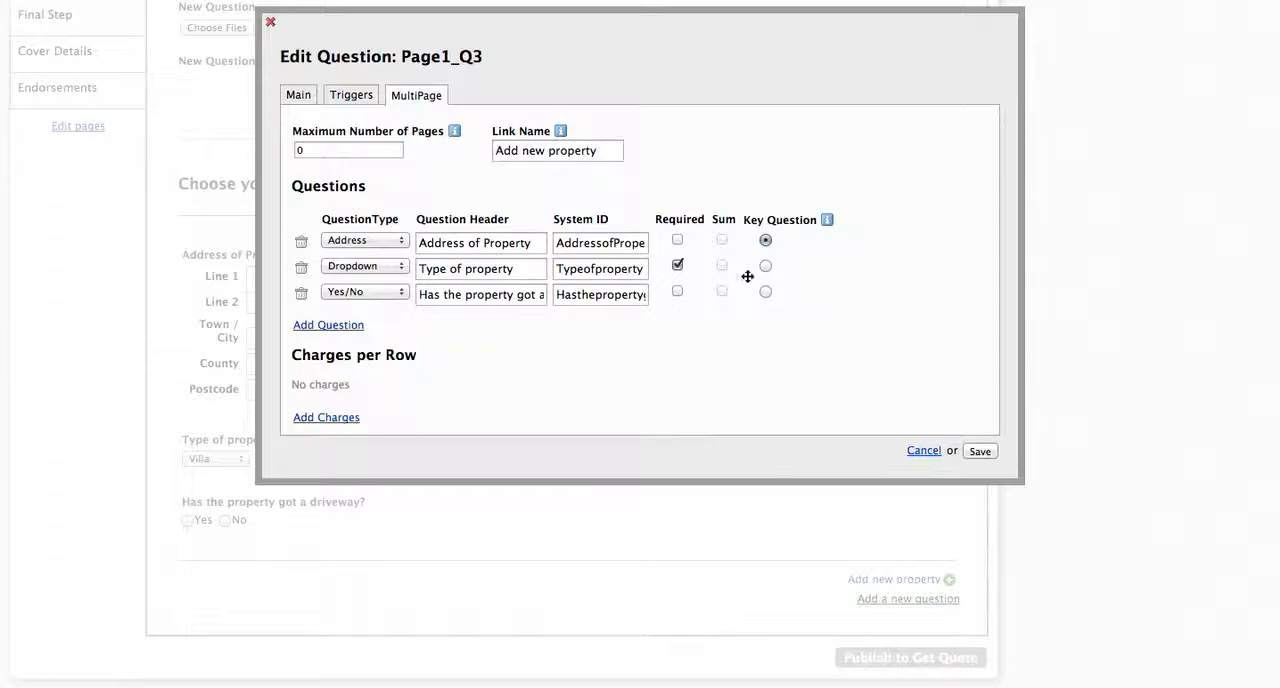
Step: Add a fourth question row to the multi-page question and set its type to Dropdown
click(322, 326)
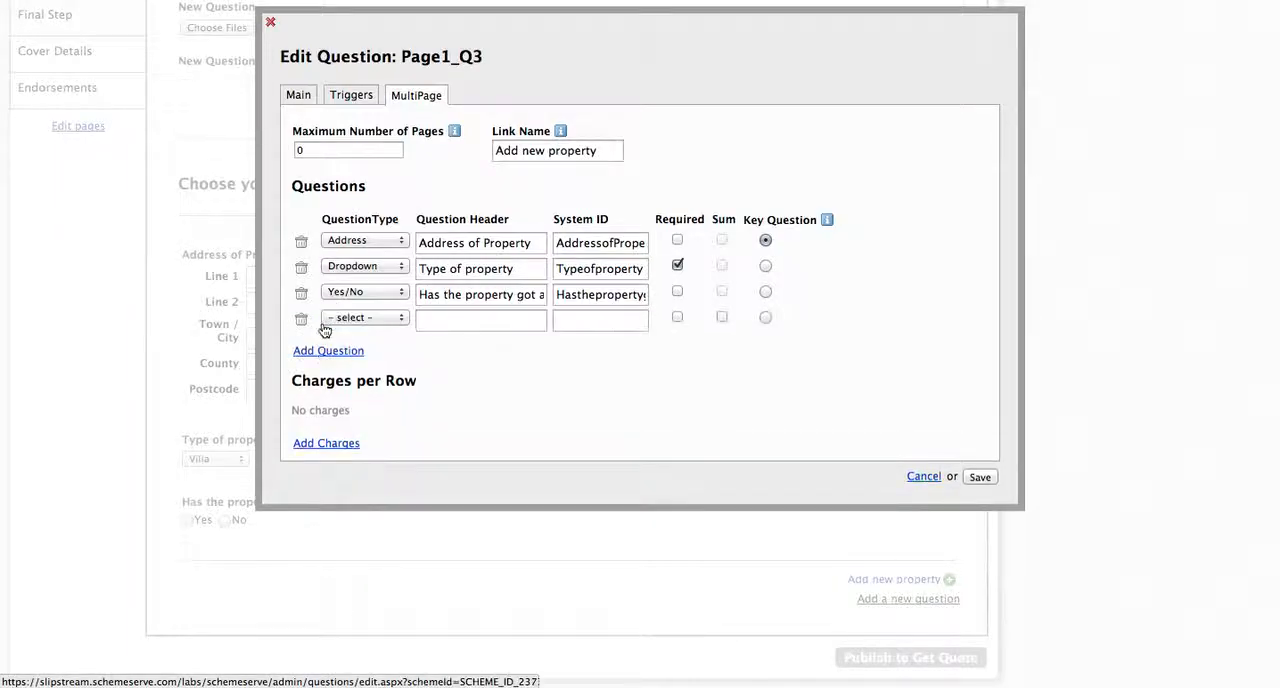
click(386, 319)
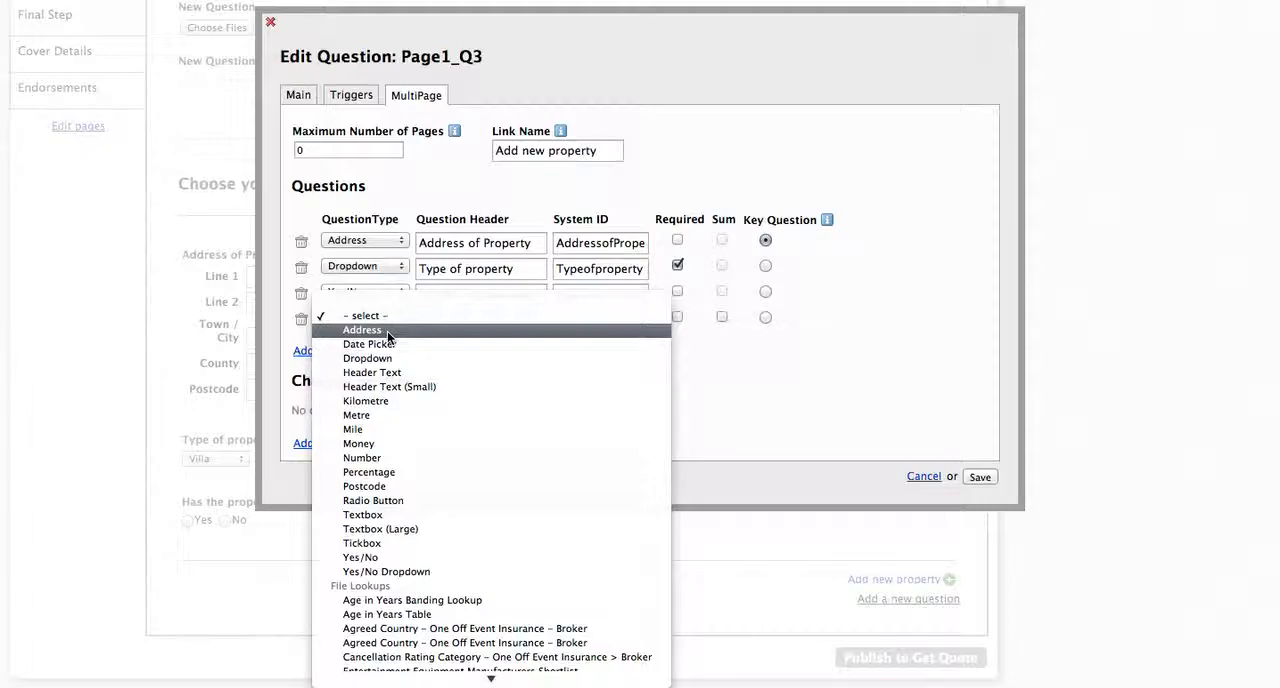
click(861, 435)
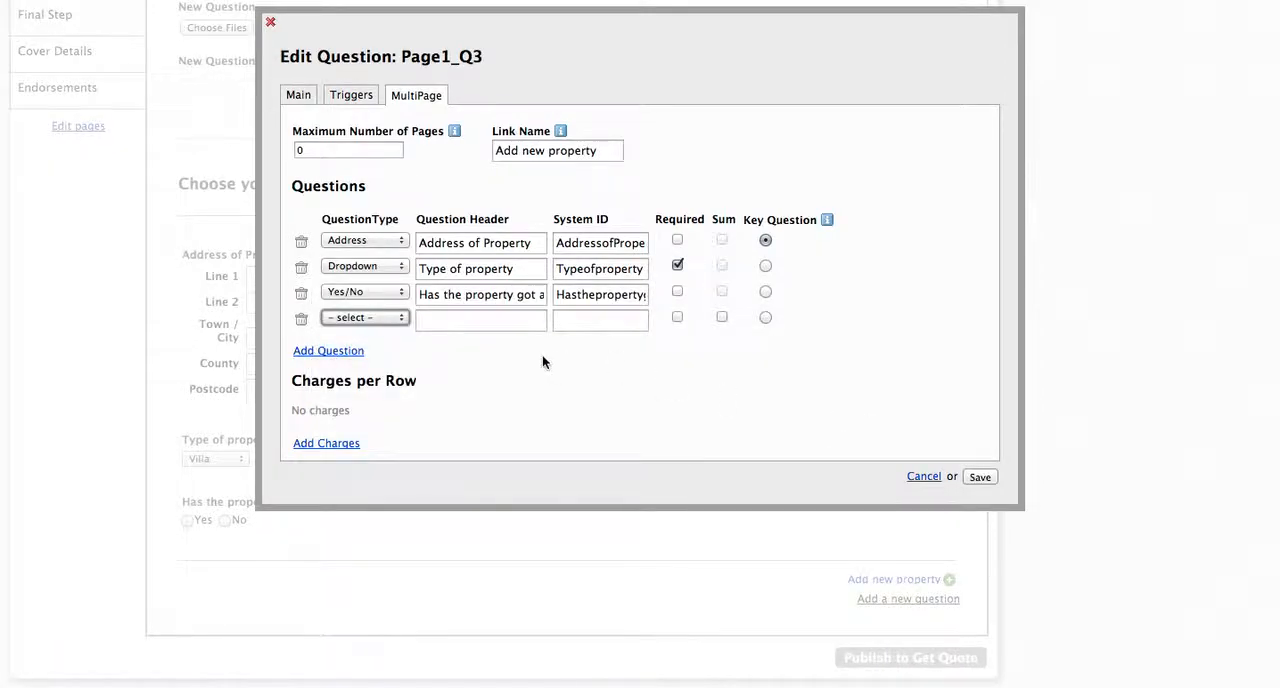
click(377, 317)
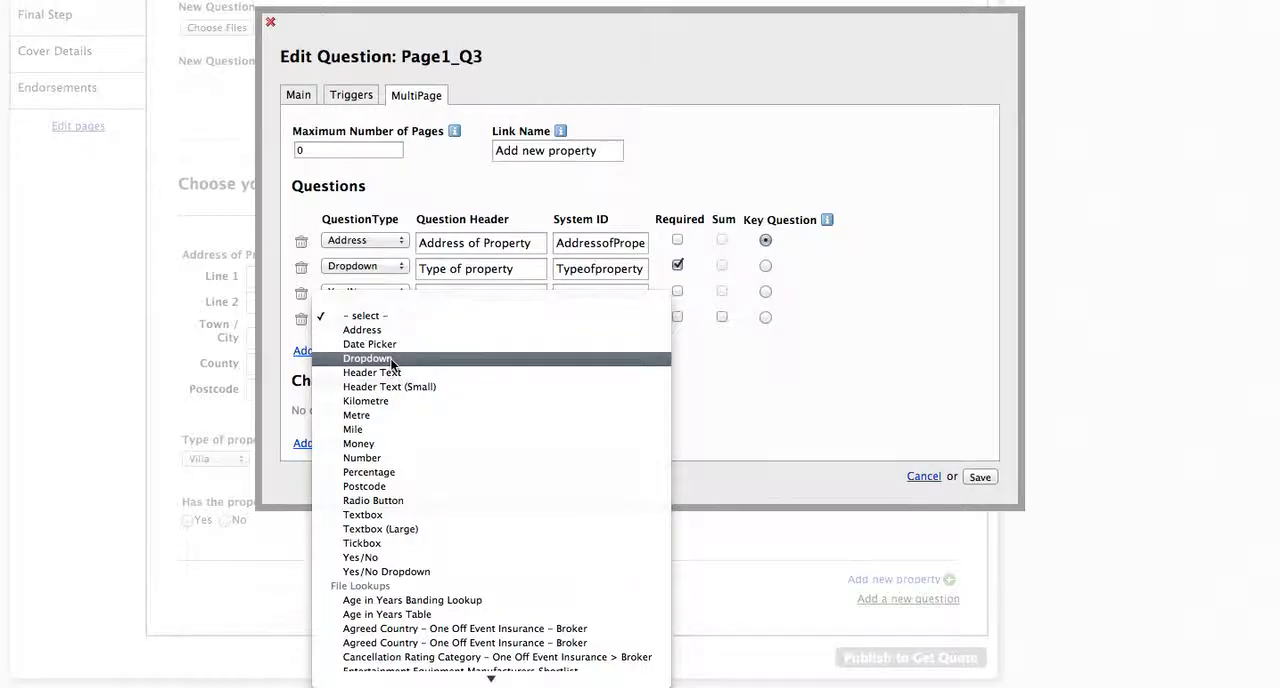
click(391, 358)
Step: Give the new dropdown row the header "Dropdown Test" and System ID "DropdownTest", and mark it as required
click(453, 321)
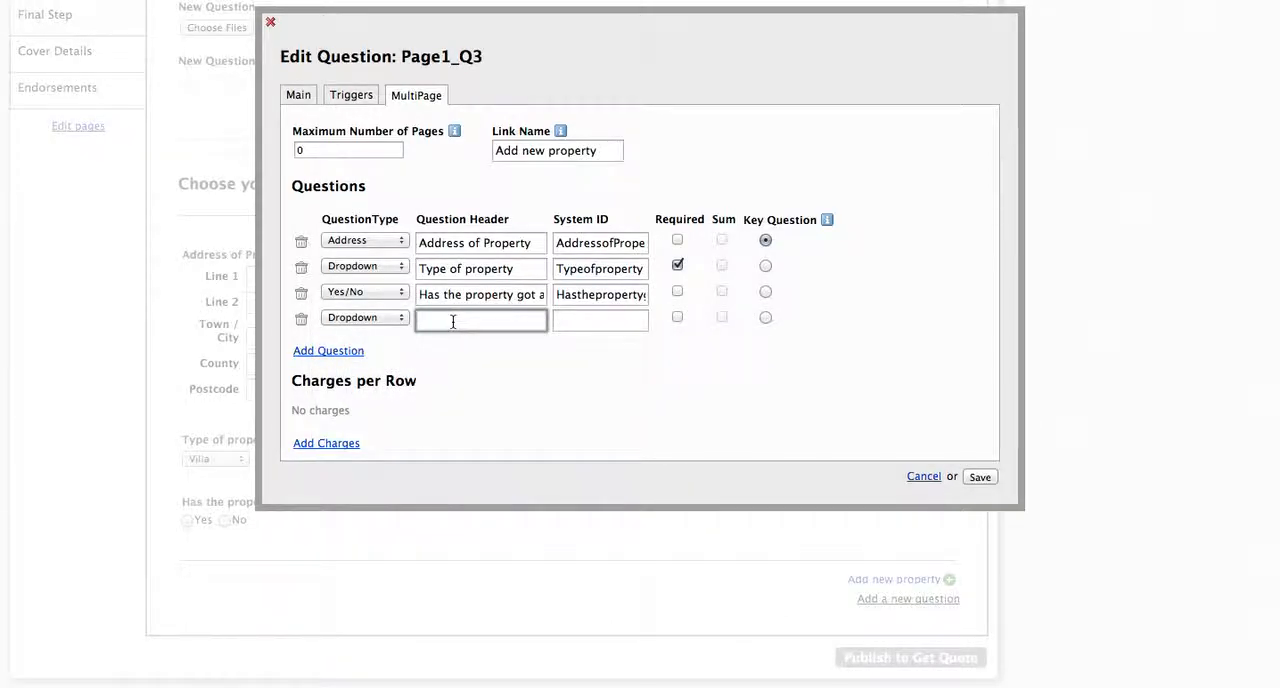
text(Dropdown Test)
key(Tab)
text(Drop)
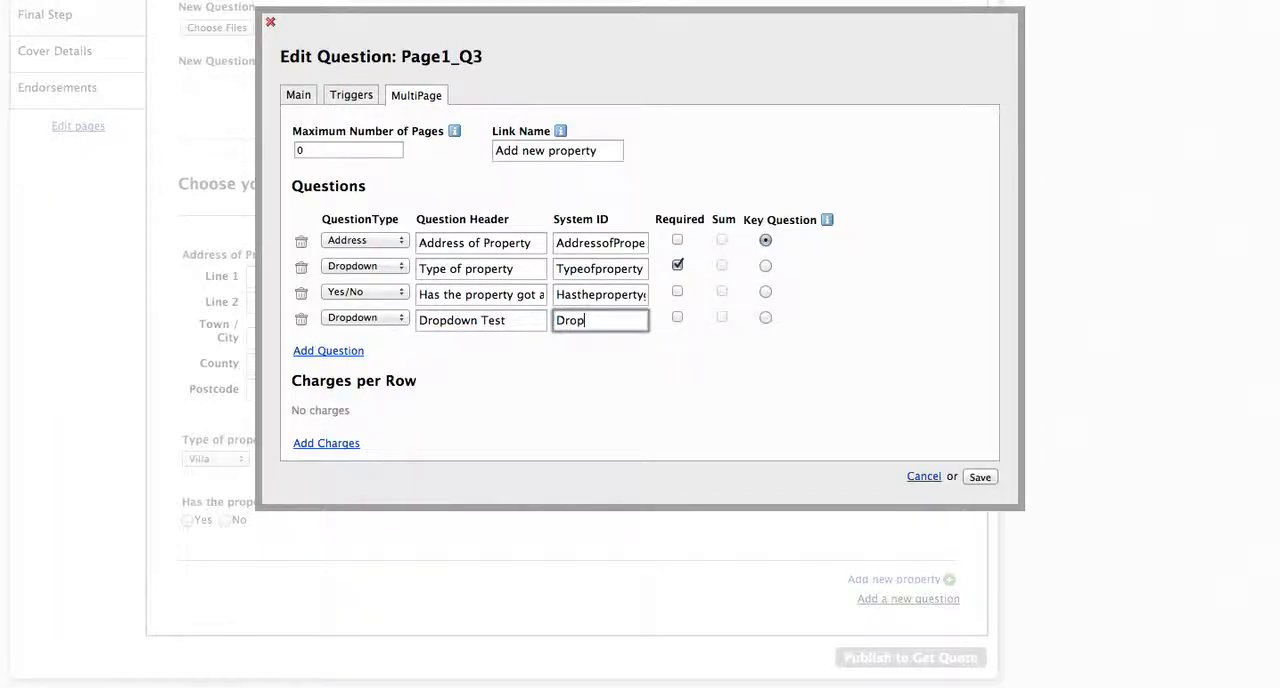
text(downTest)
key(Tab)
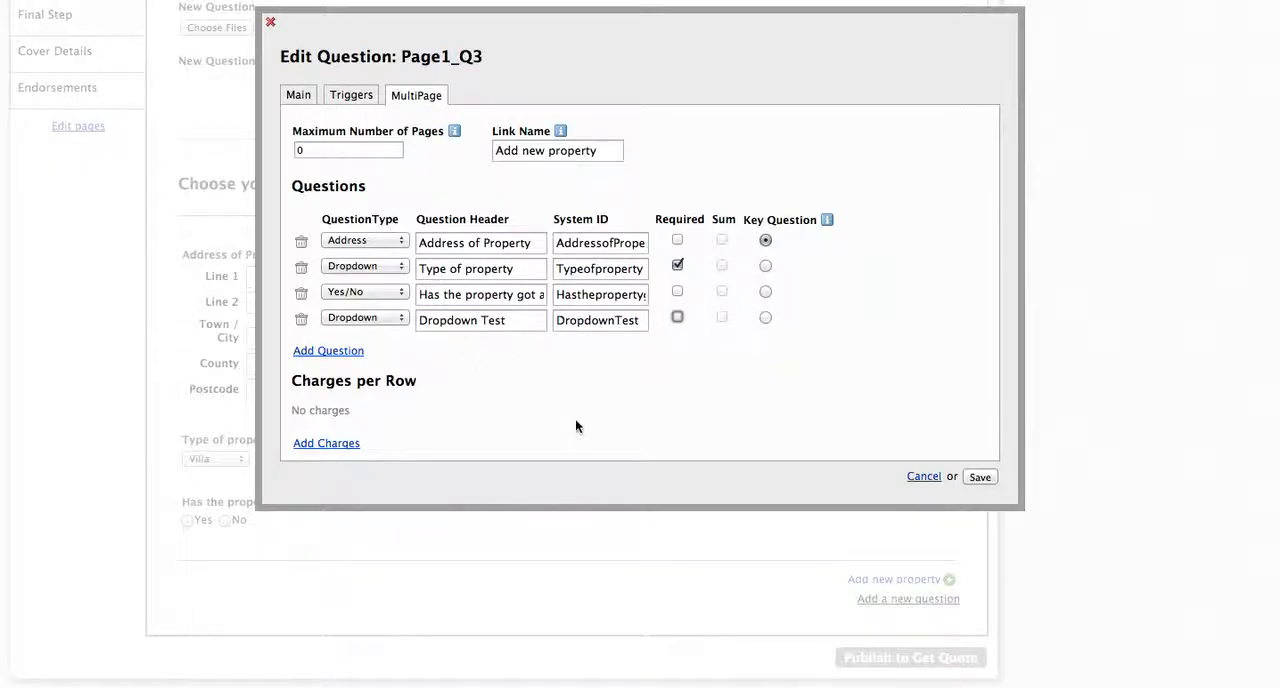
click(678, 318)
Step: Move the "Address of Property" row to the end of the question list and set the maximum number of pages to 10
click(662, 242)
drag(662, 242, 660, 325)
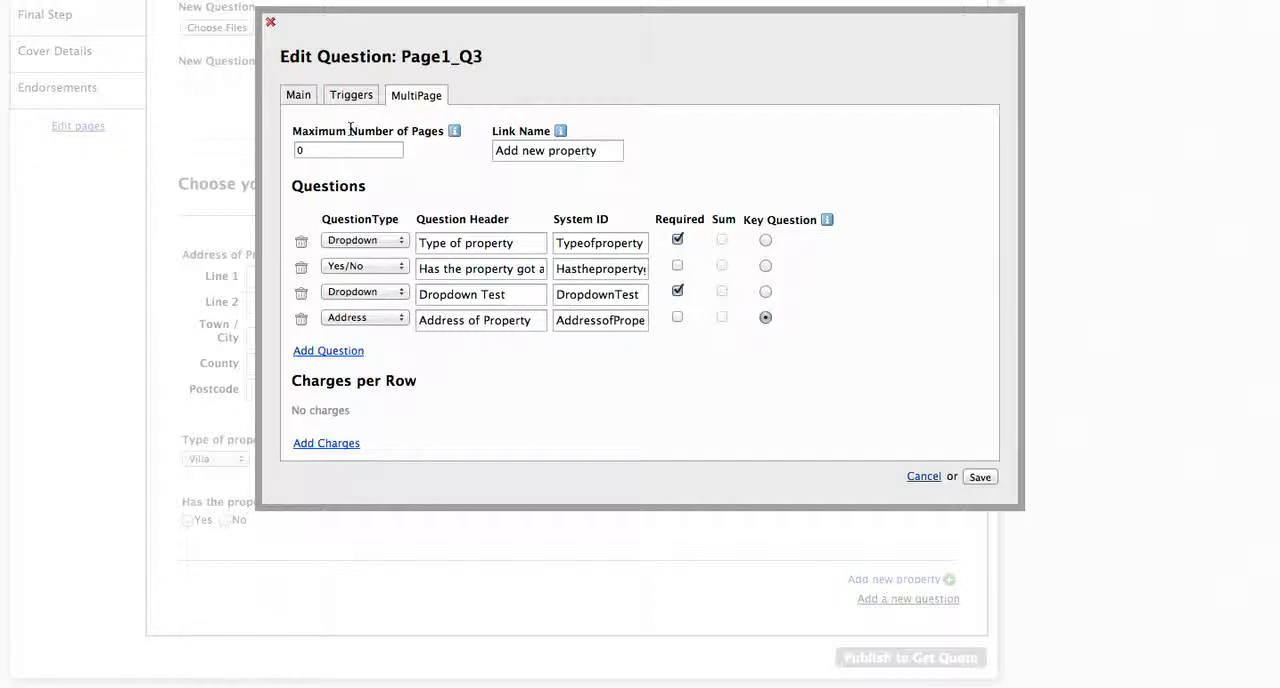
click(306, 149)
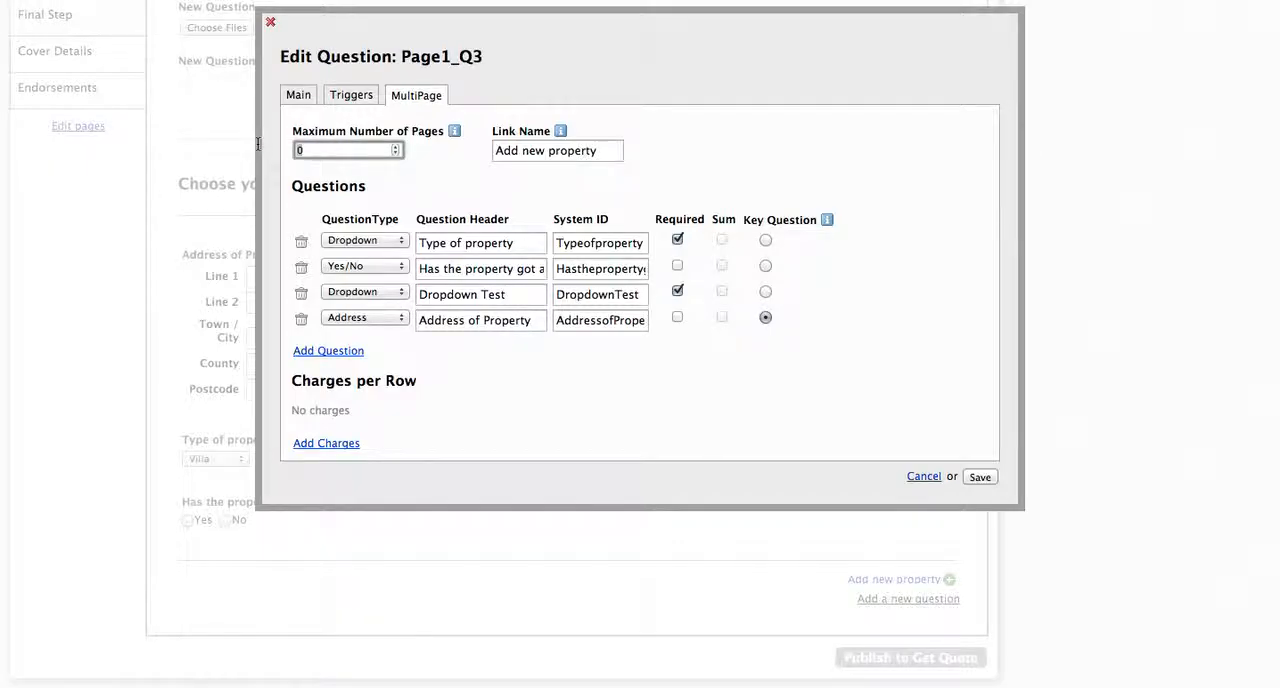
key(BackSpace)
text(10)
click(444, 174)
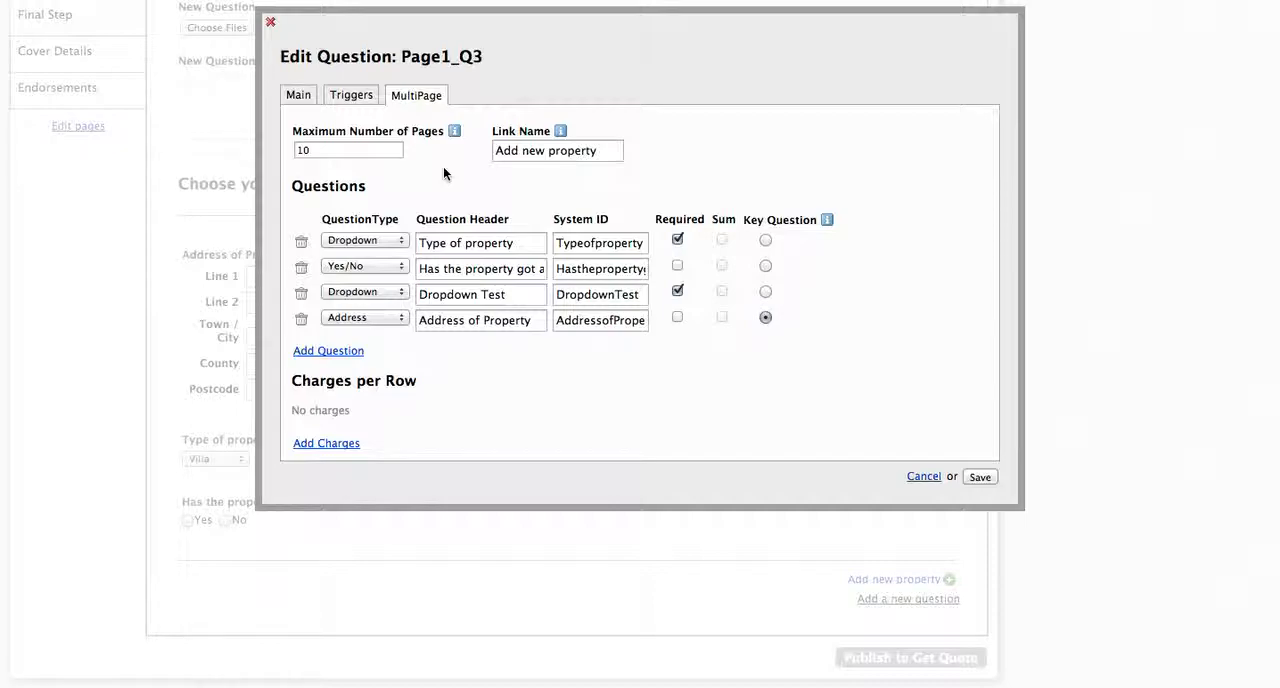
click(318, 150)
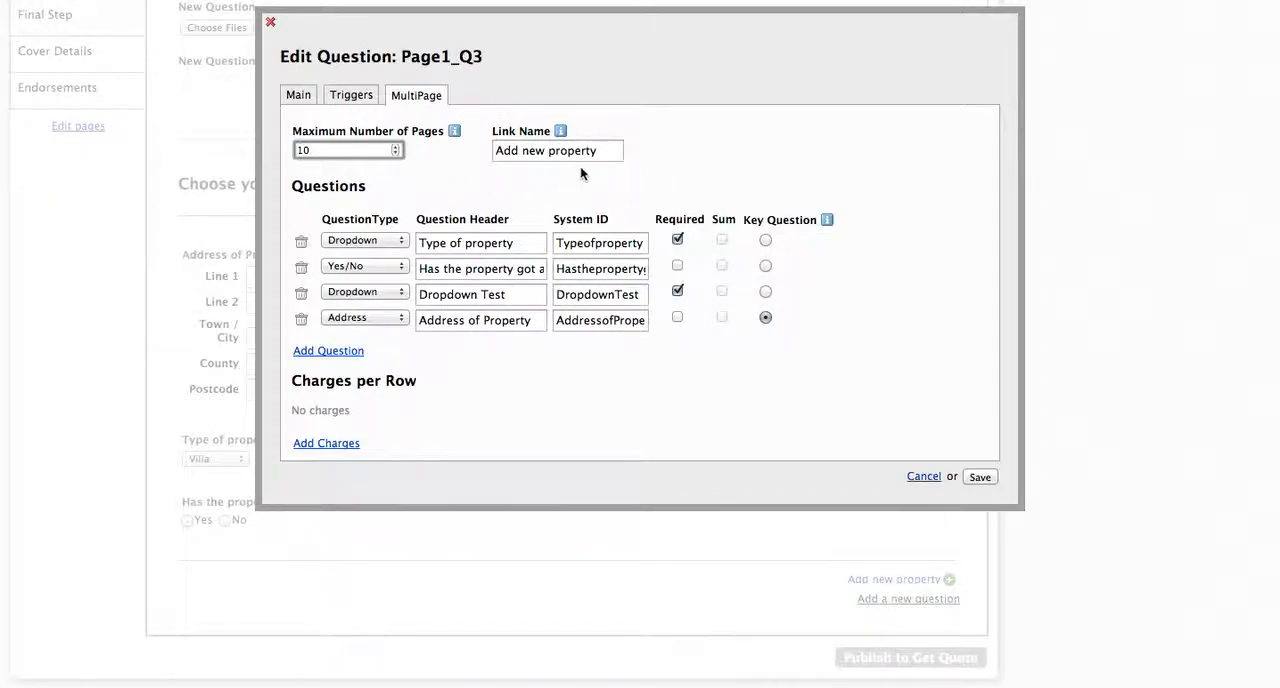
Step: Set the link name to "Add new page" and save the question
click(614, 150)
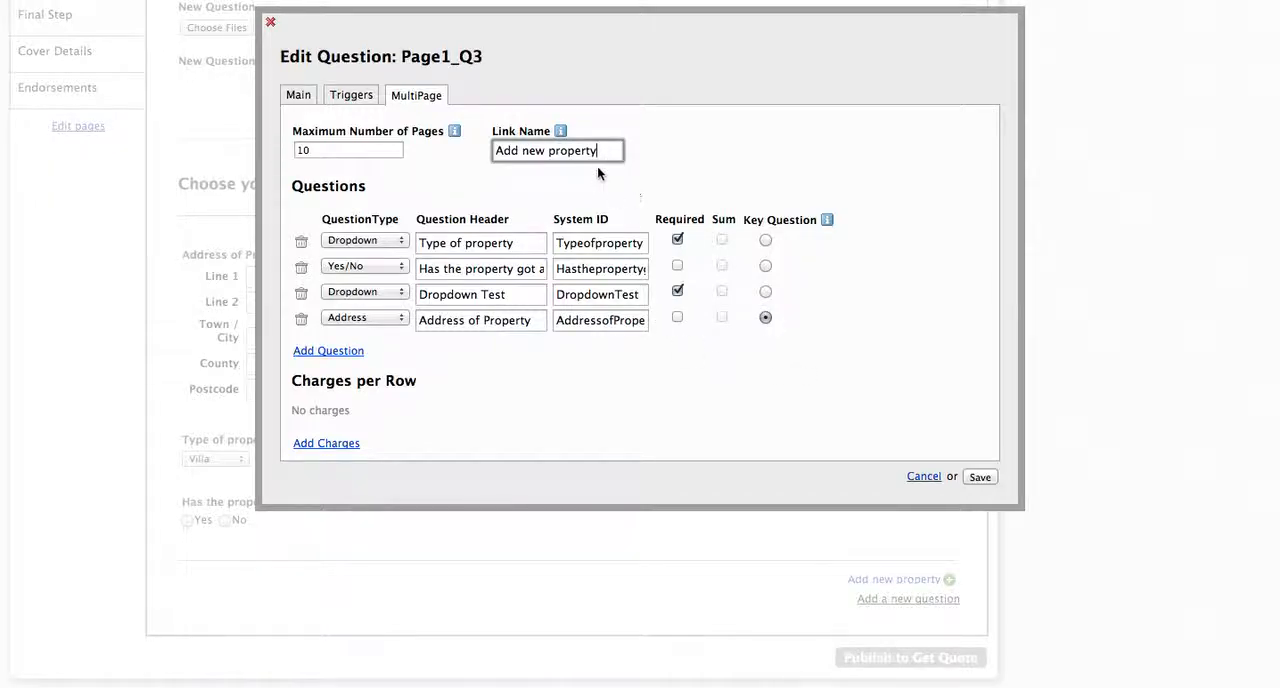
click(580, 151)
double_click(580, 151)
text(page)
click(978, 477)
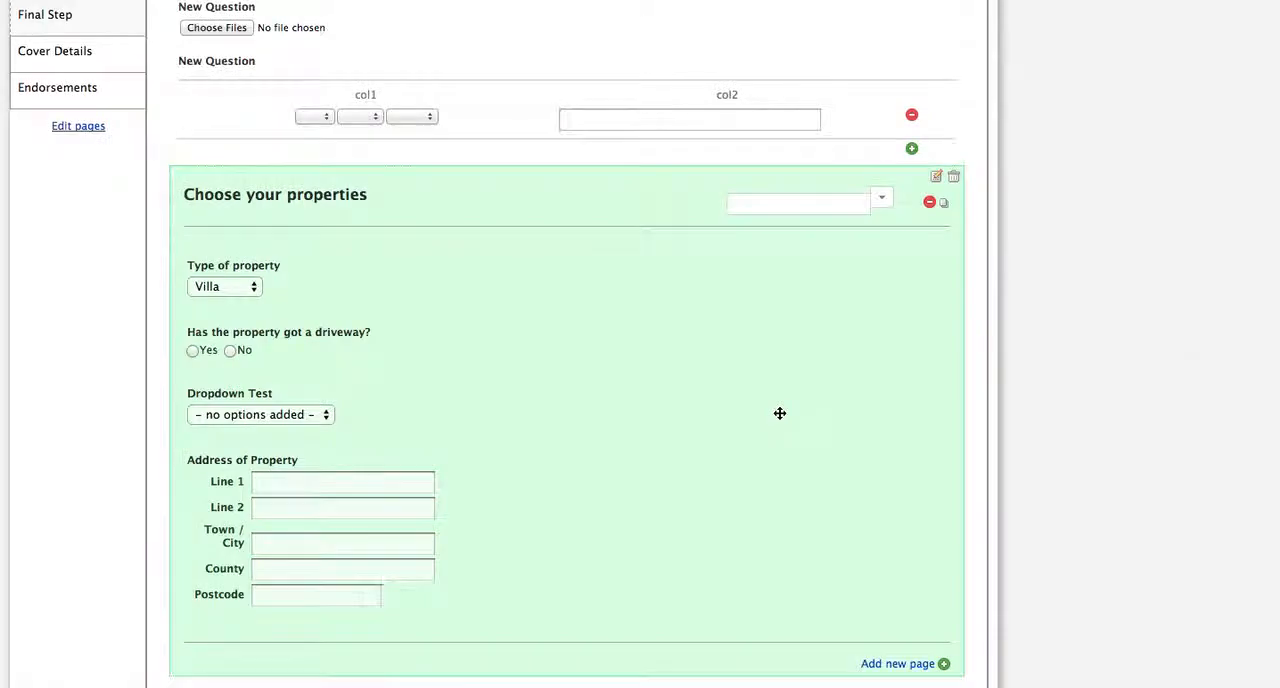
Step: Reopen the "Choose your properties" MultiPage settings, set the link name to "Add new property", and save the question
scroll(1086, 433, down, 2)
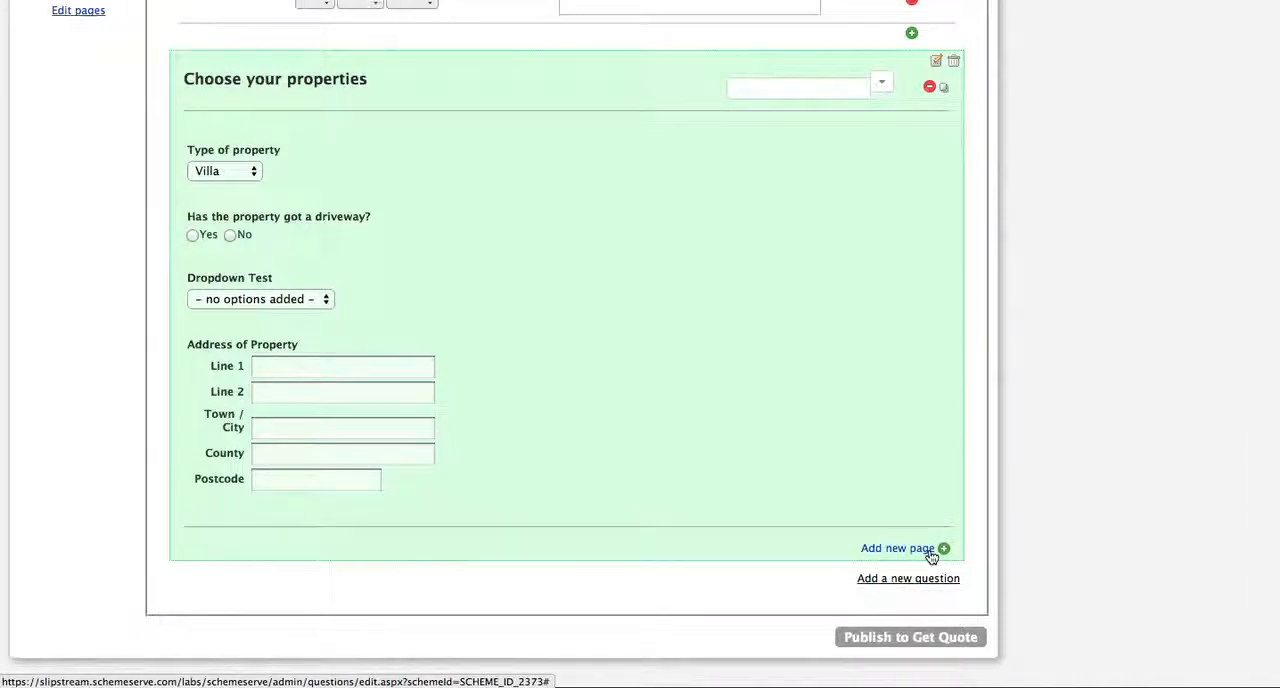
click(936, 63)
click(424, 95)
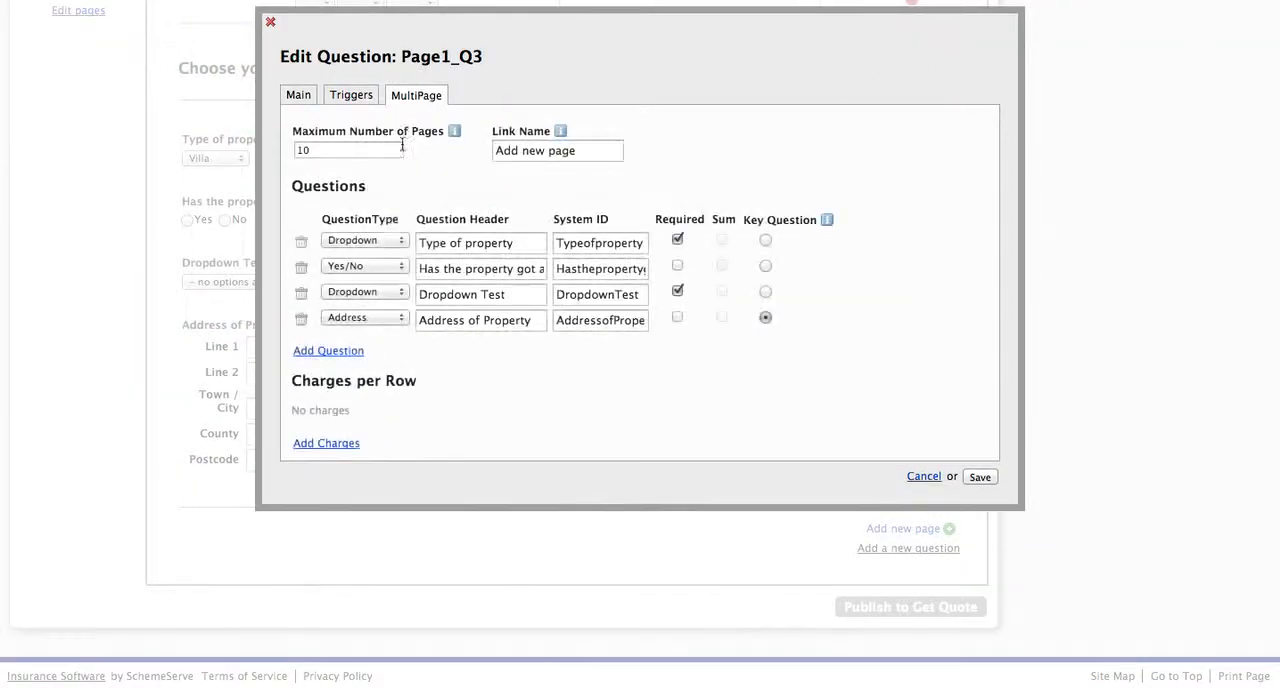
click(576, 150)
key(BackSpace)
key(BackSpace)
key(BackSpace)
key(BackSpace)
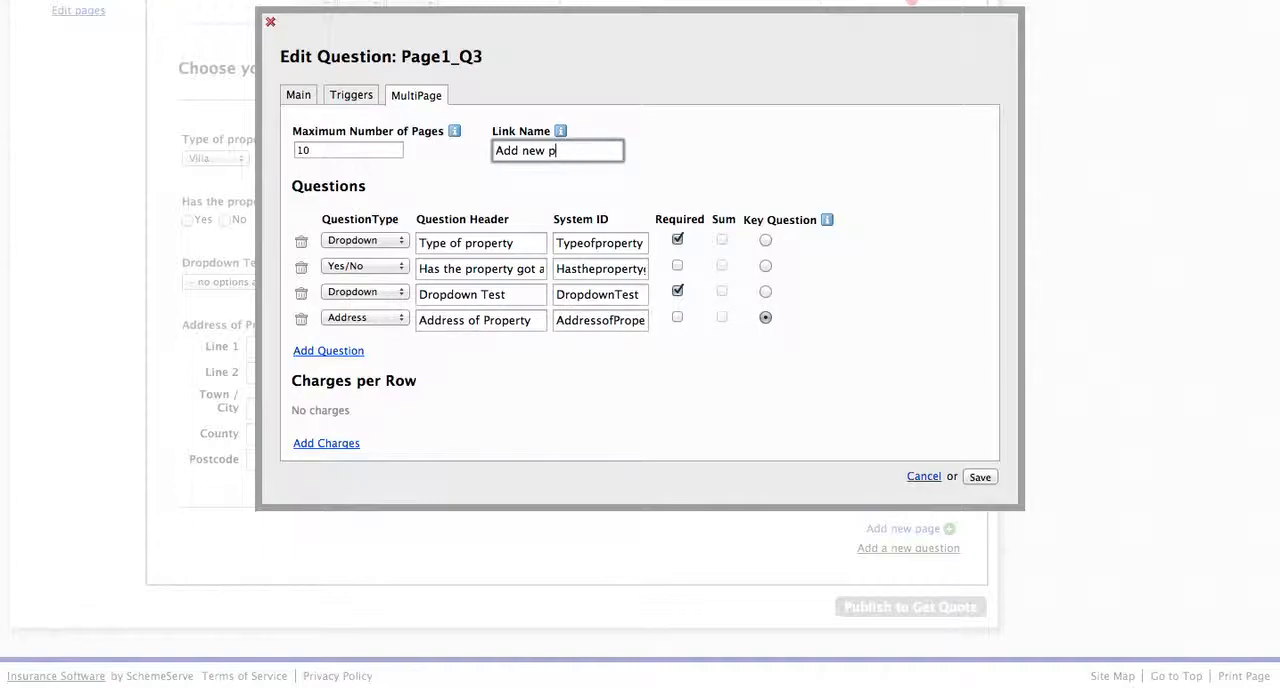
text(property)
click(980, 477)
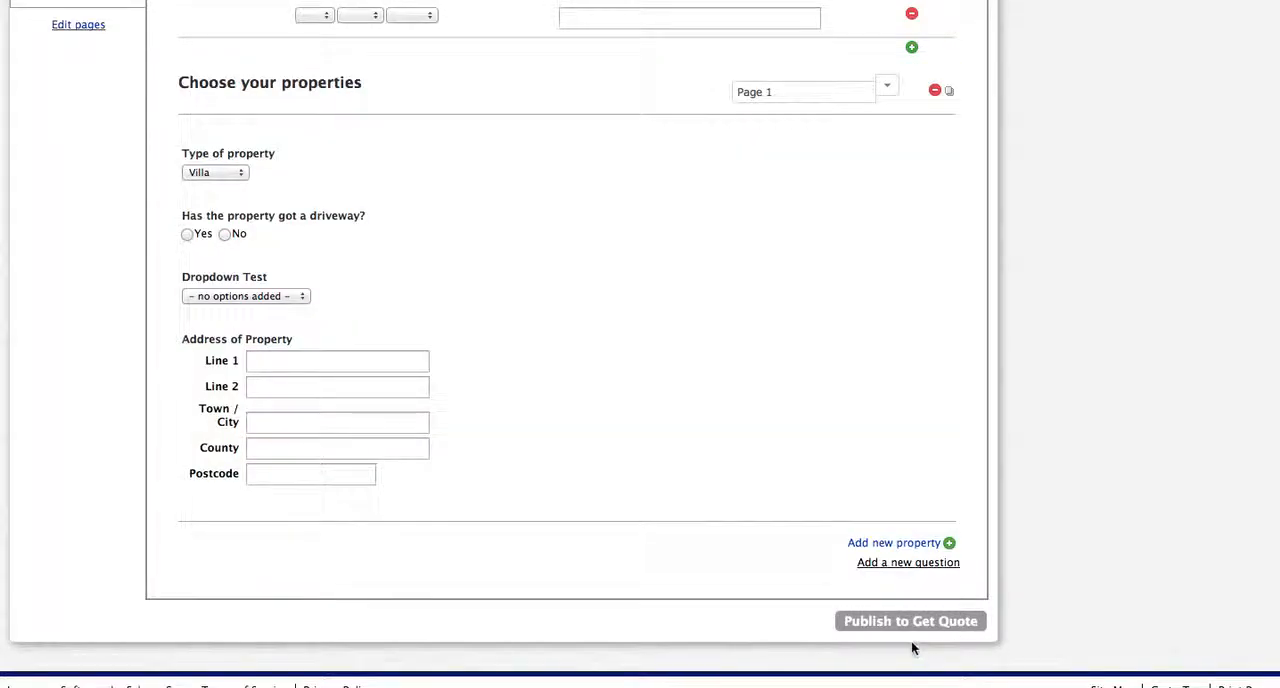
Step: Publish the scheme's question changes and check the "Choose your properties" section on the reloaded page
click(902, 624)
click(786, 197)
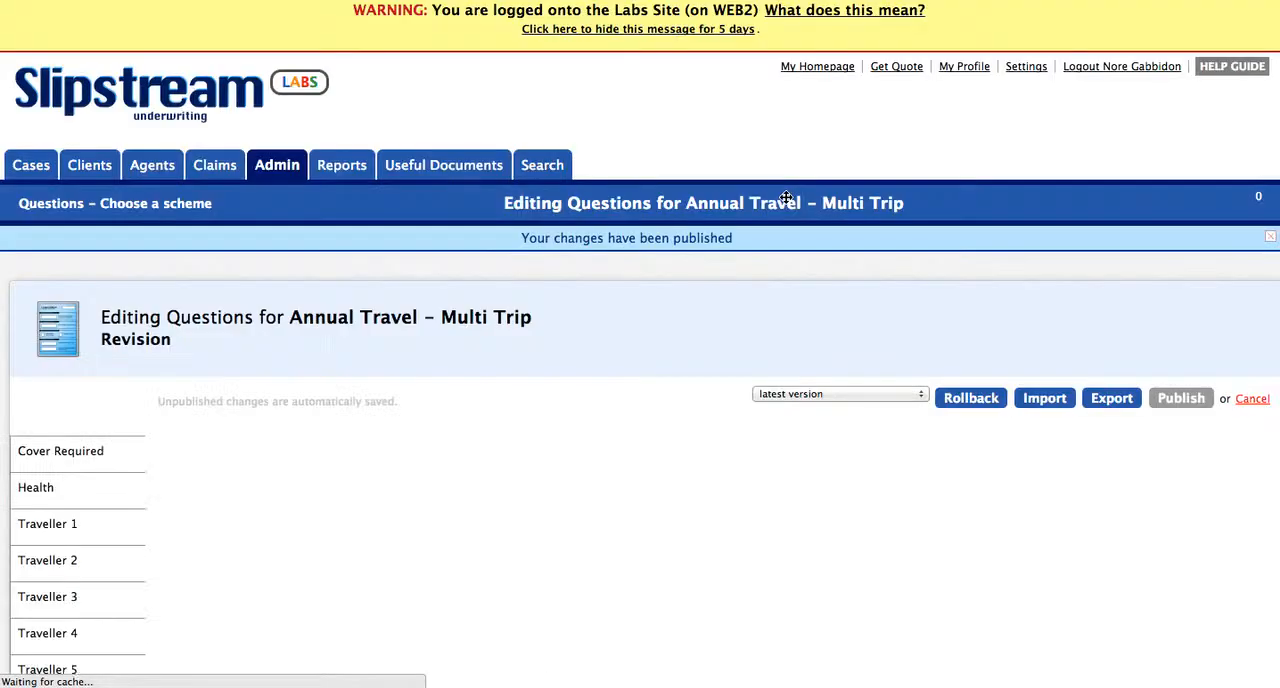
scroll(1172, 385, down, 10)
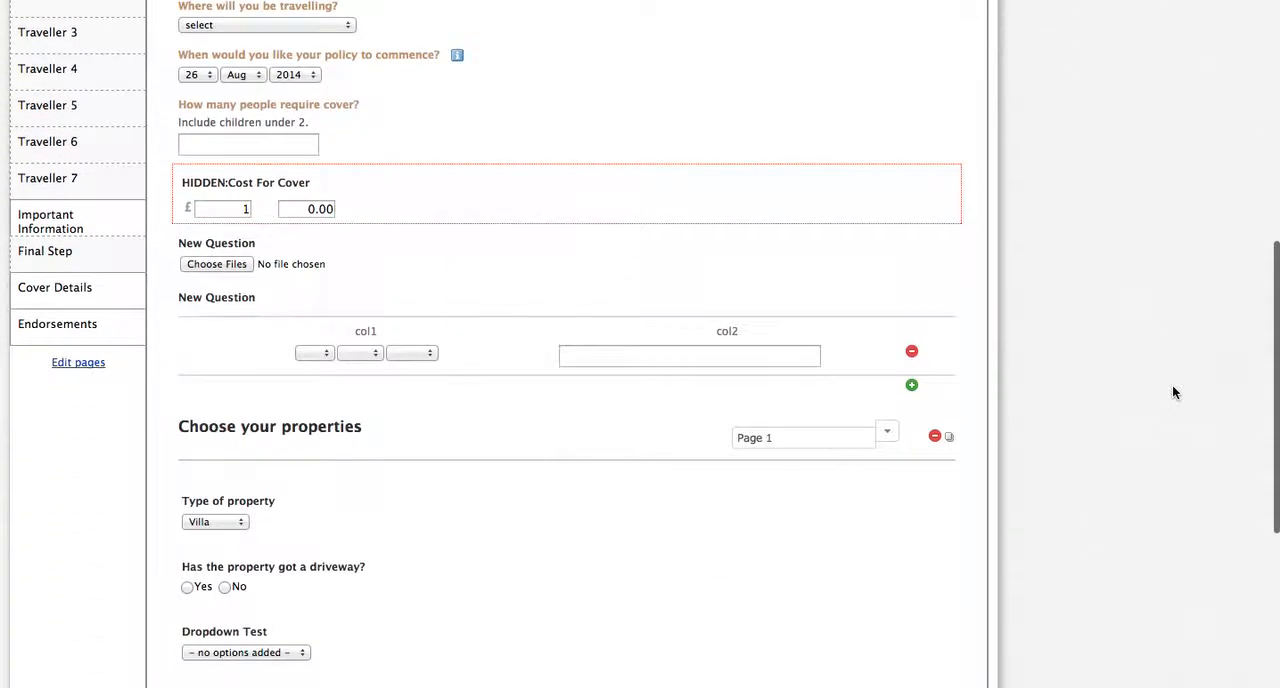
mouse_move(703, 348)
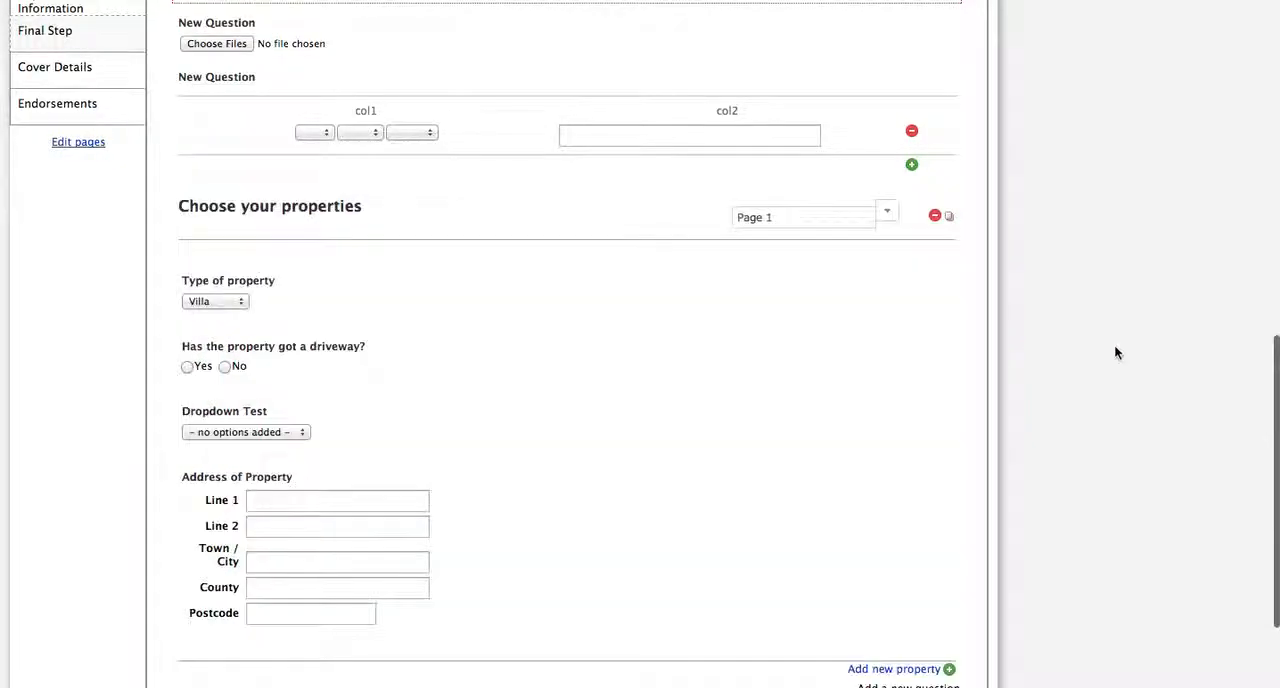
Step: Examine the "Type of property" question's options and triggers in the "Choose your properties" section, and close it without saving
scroll(1114, 344, down, 3)
mouse_move(883, 340)
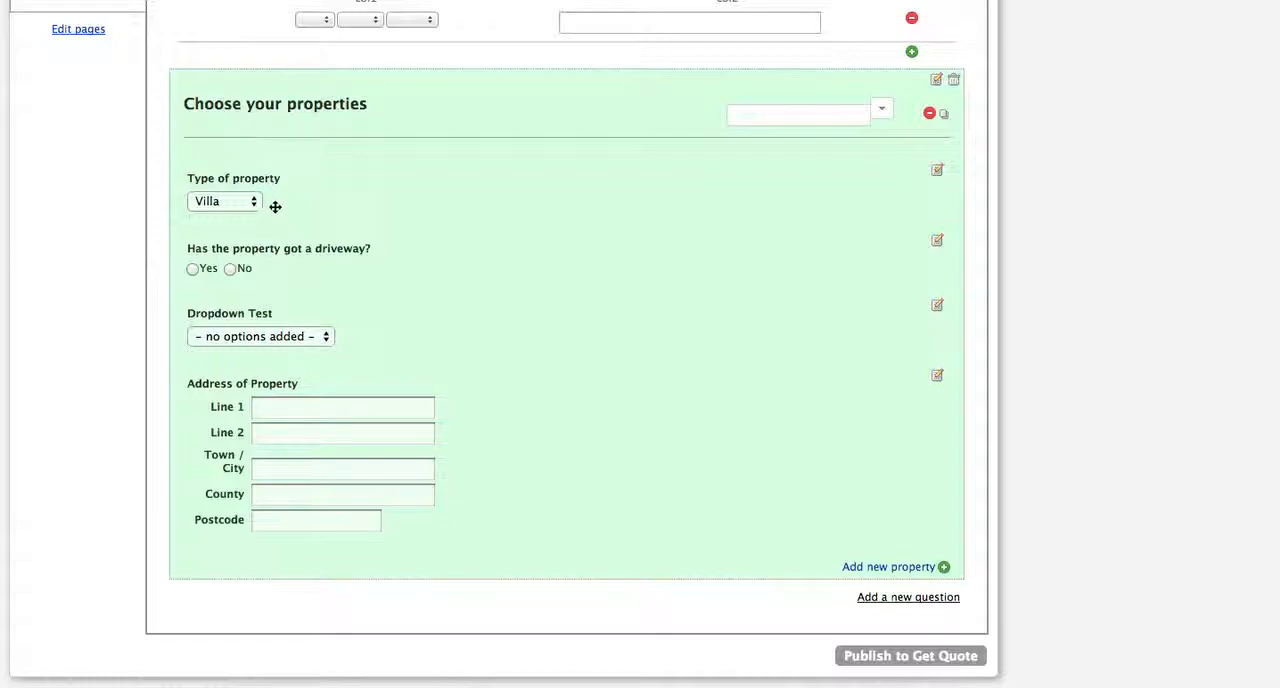
click(938, 174)
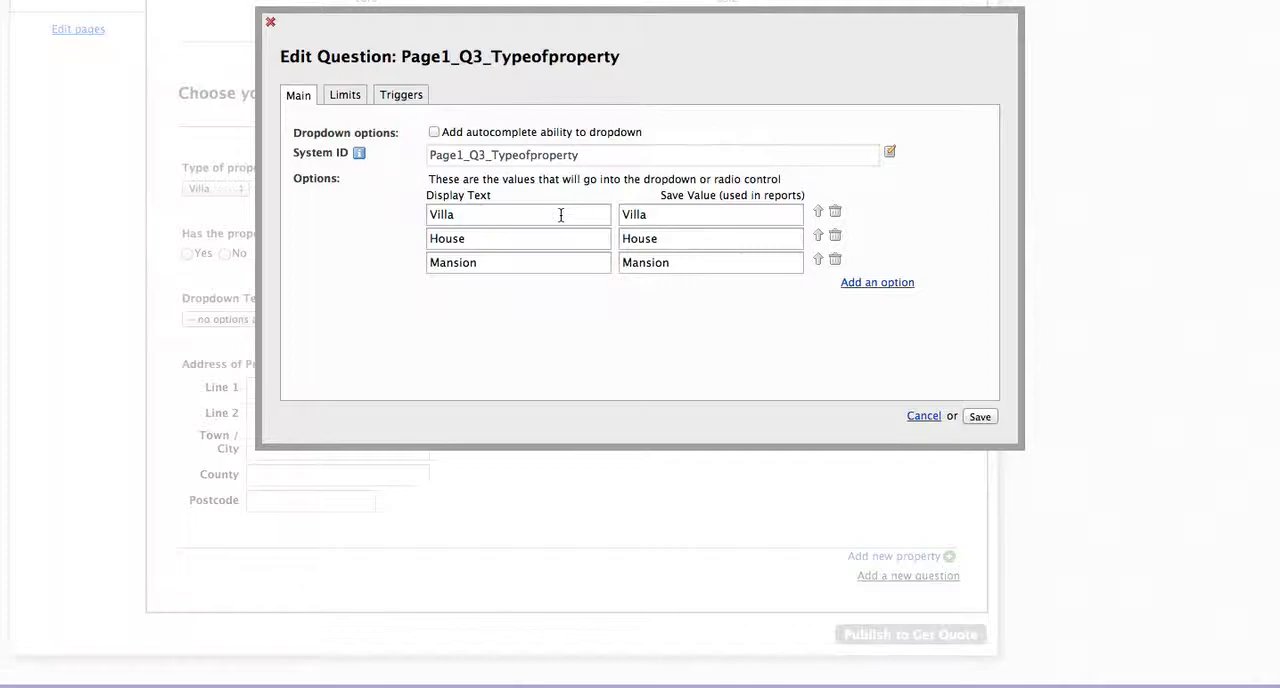
click(392, 93)
click(298, 92)
mouse_move(591, 158)
click(923, 416)
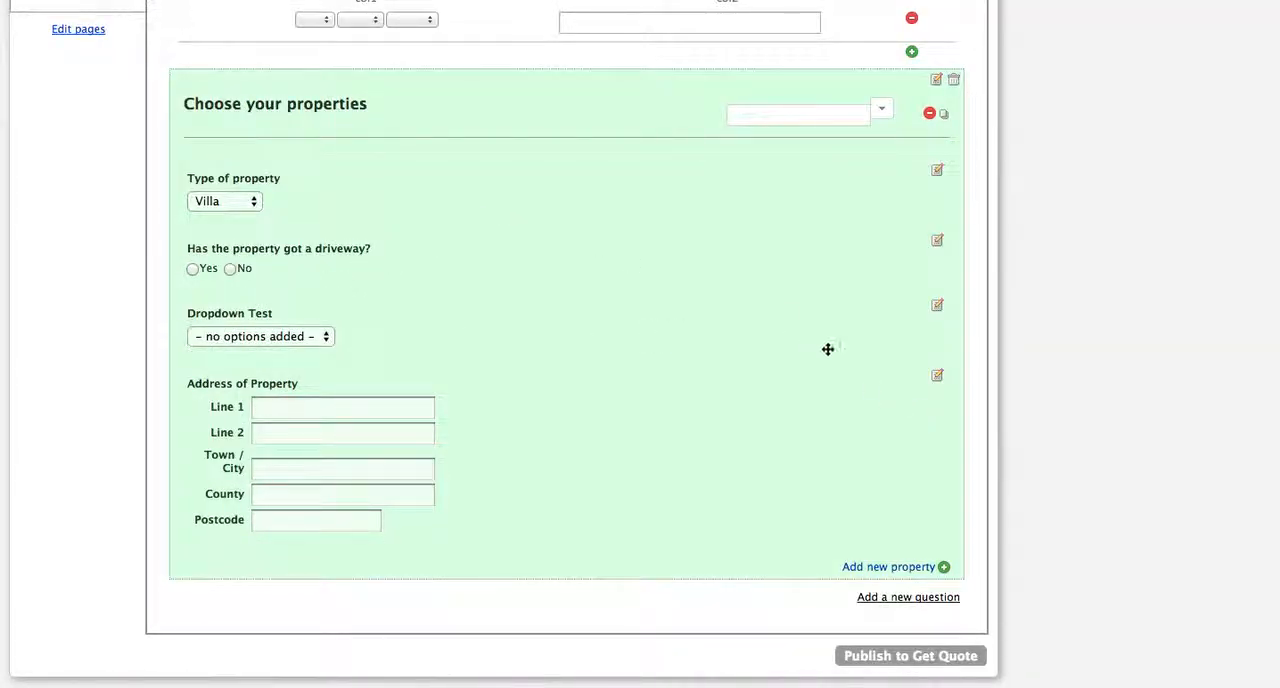
Step: Add the options "Test 1" and "Test 2" to the "Dropdown Test" question, with matching save values
click(938, 306)
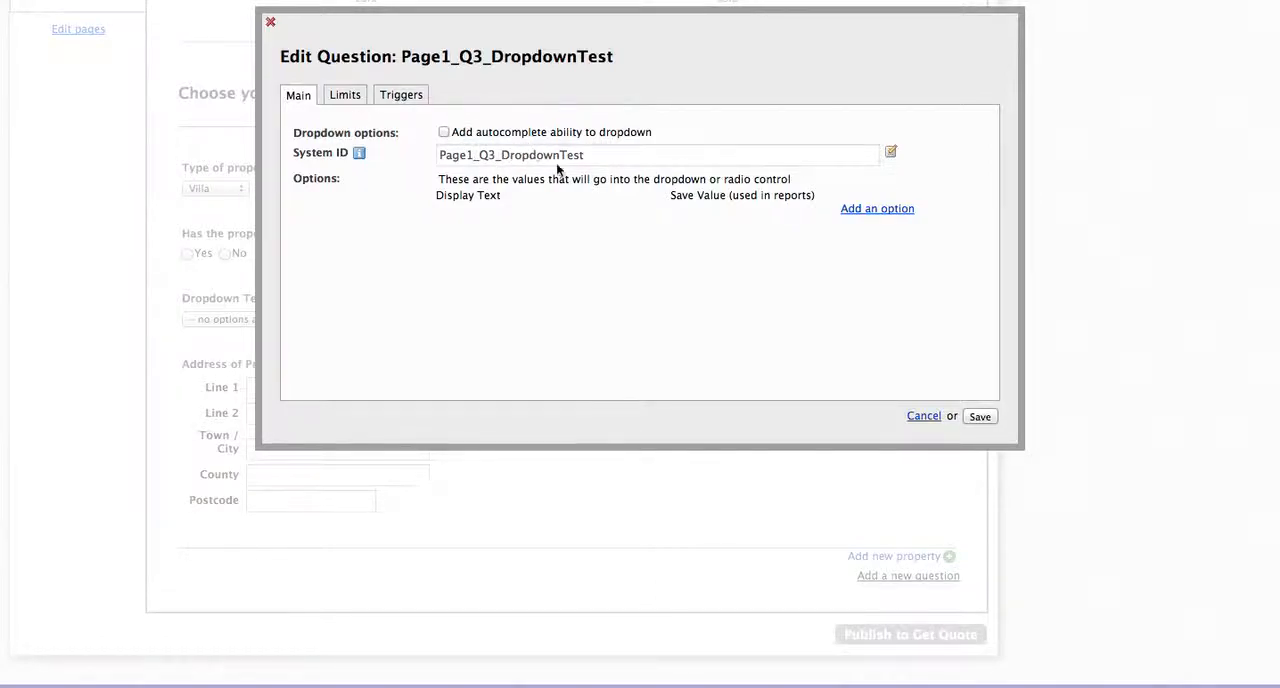
click(884, 210)
click(580, 222)
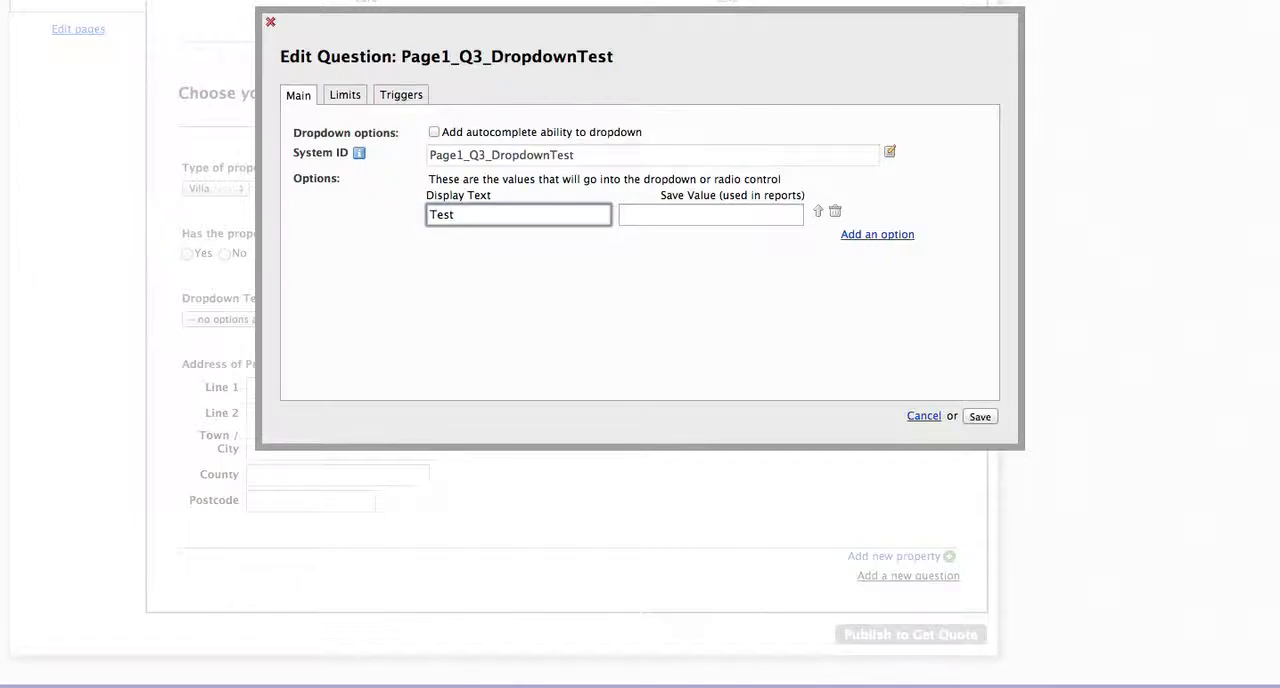
key(Tab)
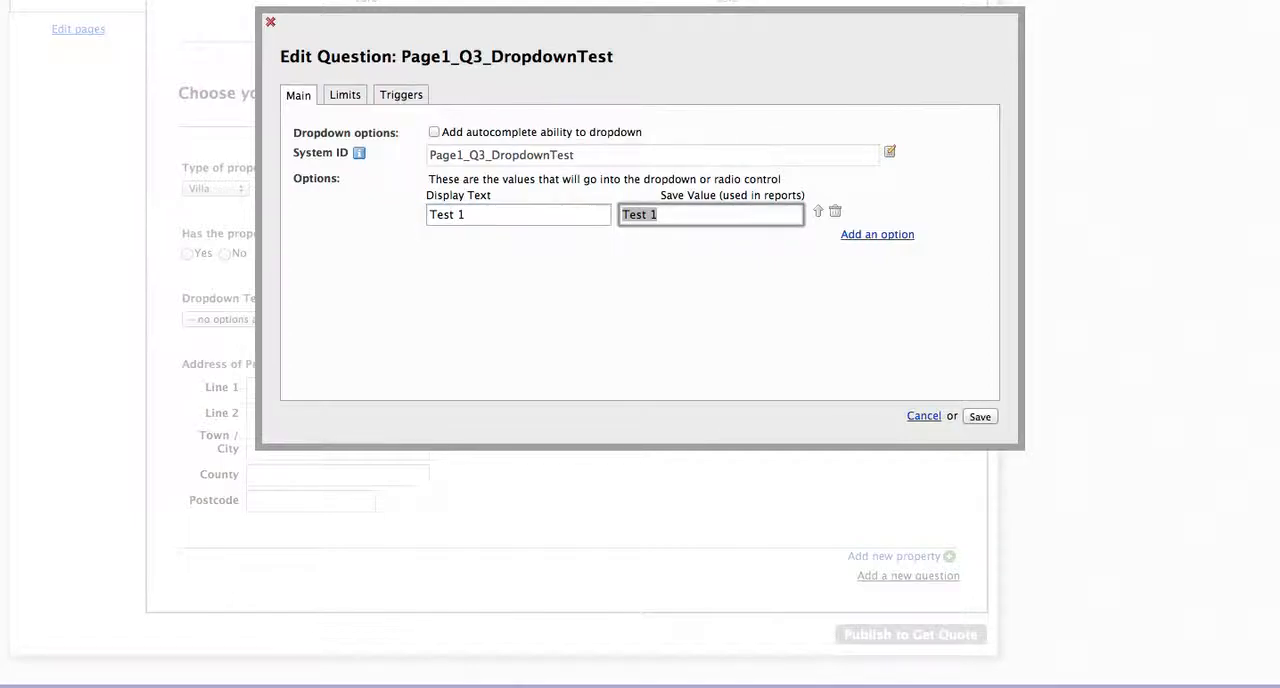
click(877, 234)
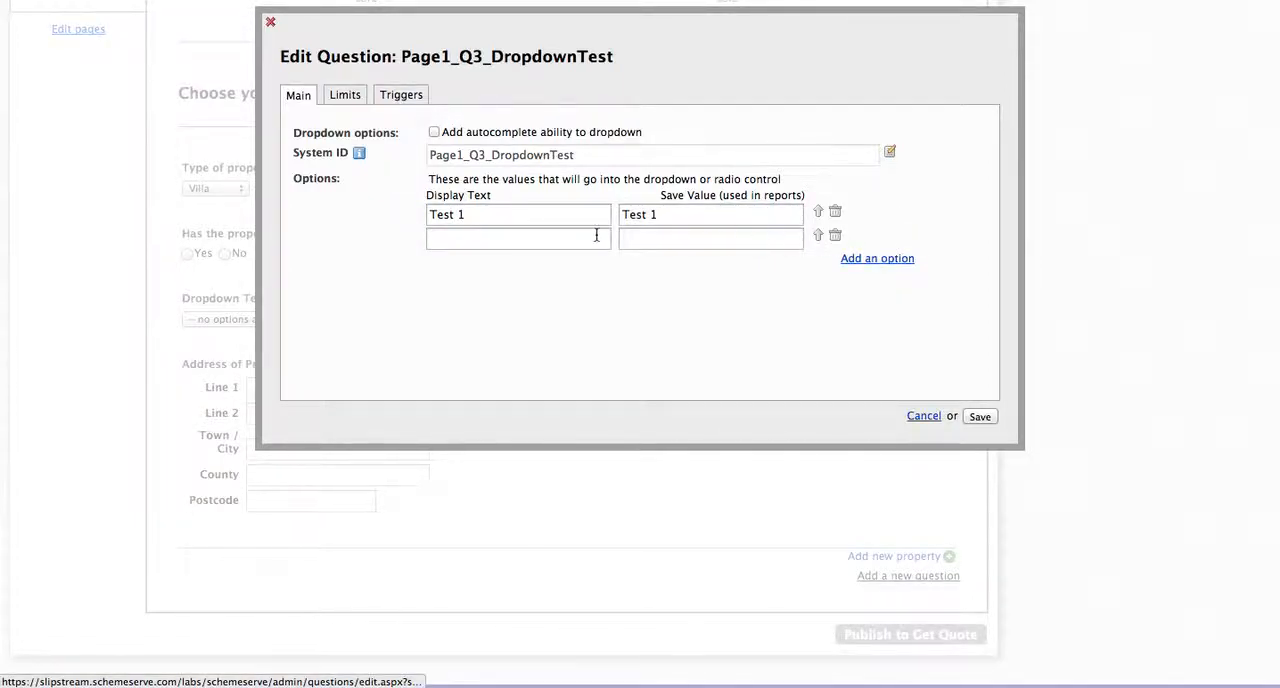
click(562, 241)
text(Test 2)
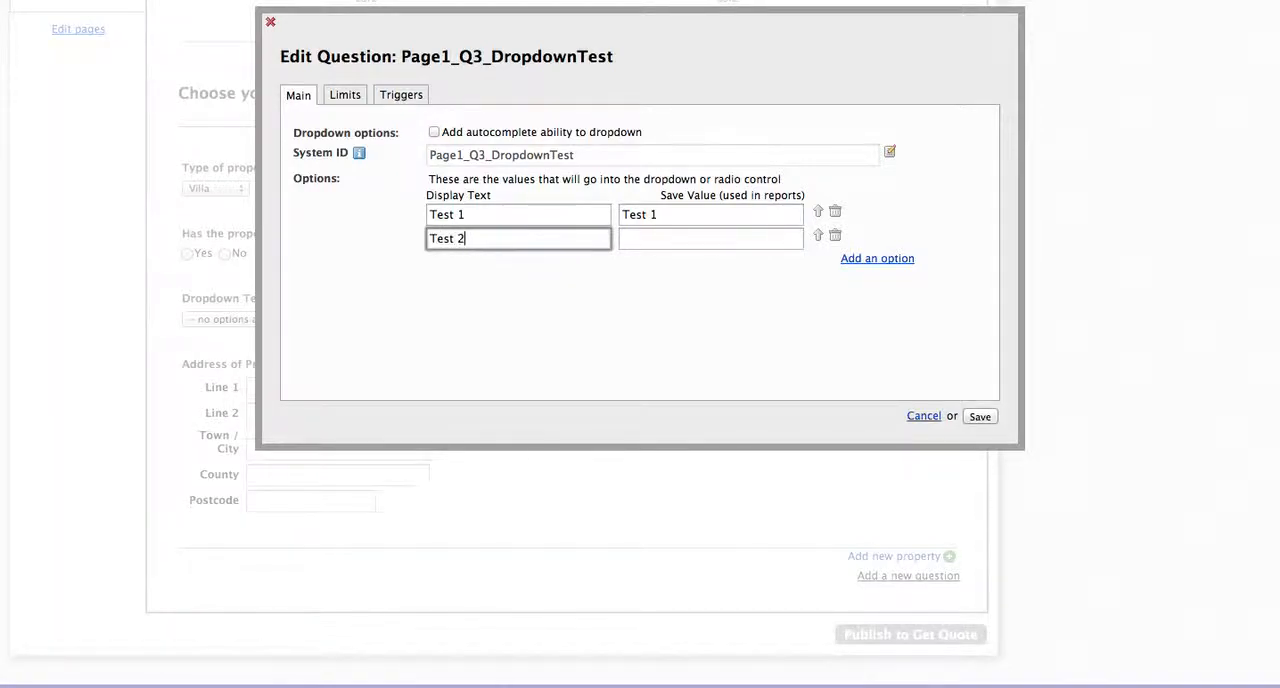
key(Tab)
Step: Add a third option "Test 3" with a matching save value to the "Dropdown Test" question and save it
click(850, 258)
click(503, 263)
text(Test 3)
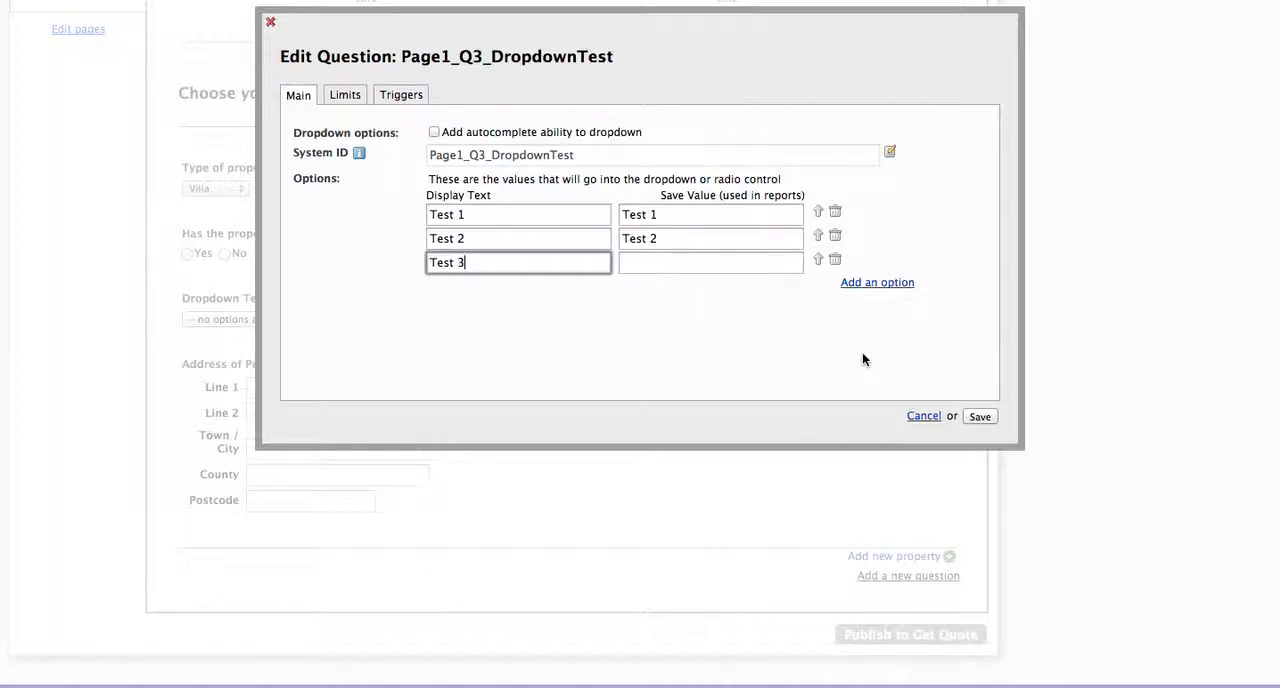
key(Tab)
click(806, 325)
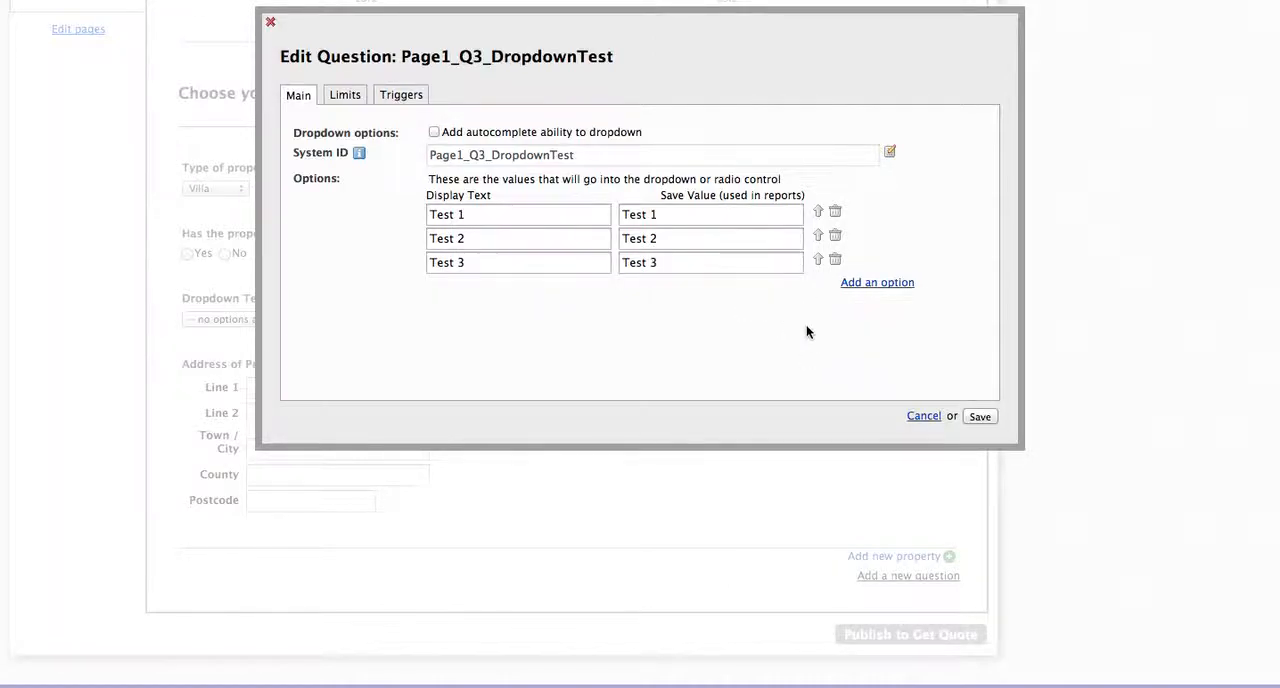
click(978, 416)
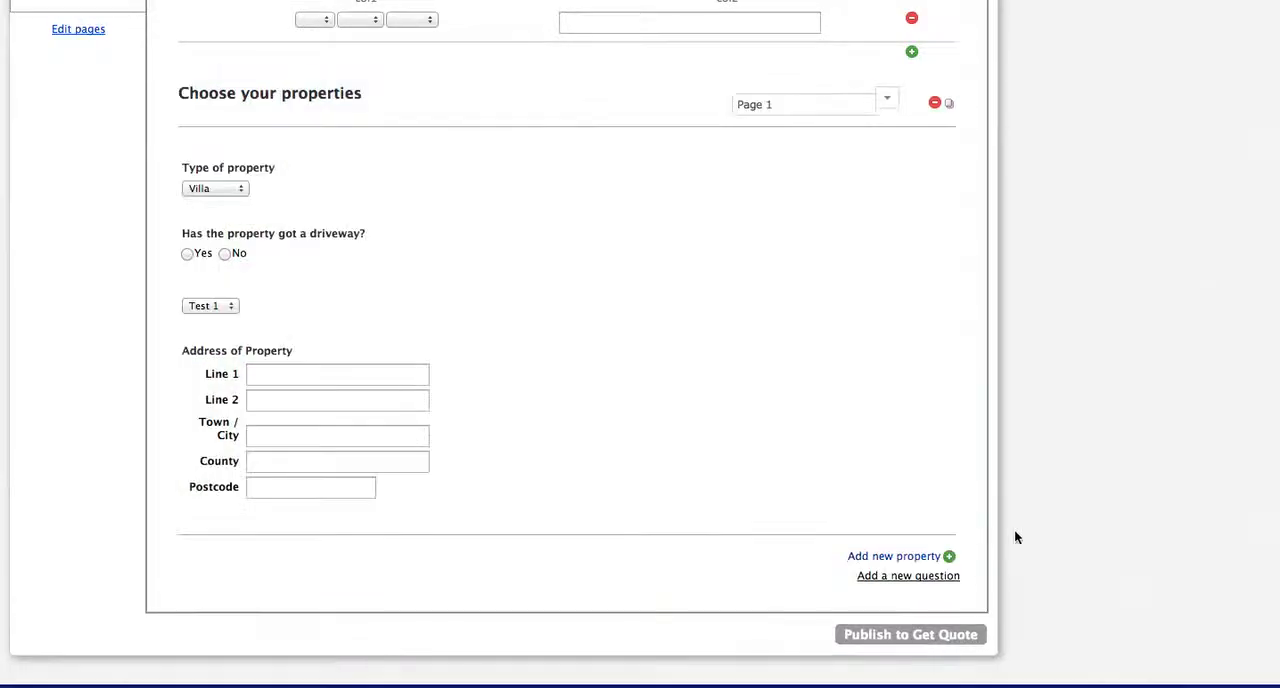
Step: Publish the scheme's updated questions to Get Quote and confirm the publication
scroll(1068, 539, down, 2)
click(897, 609)
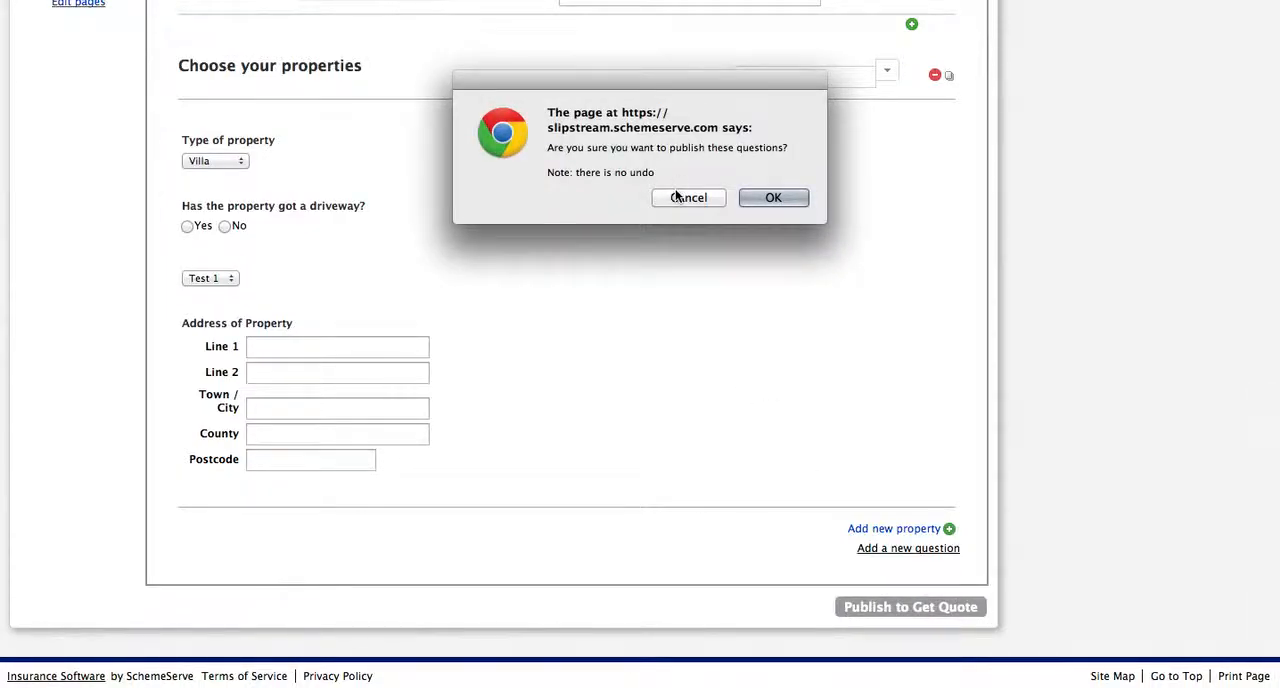
click(776, 199)
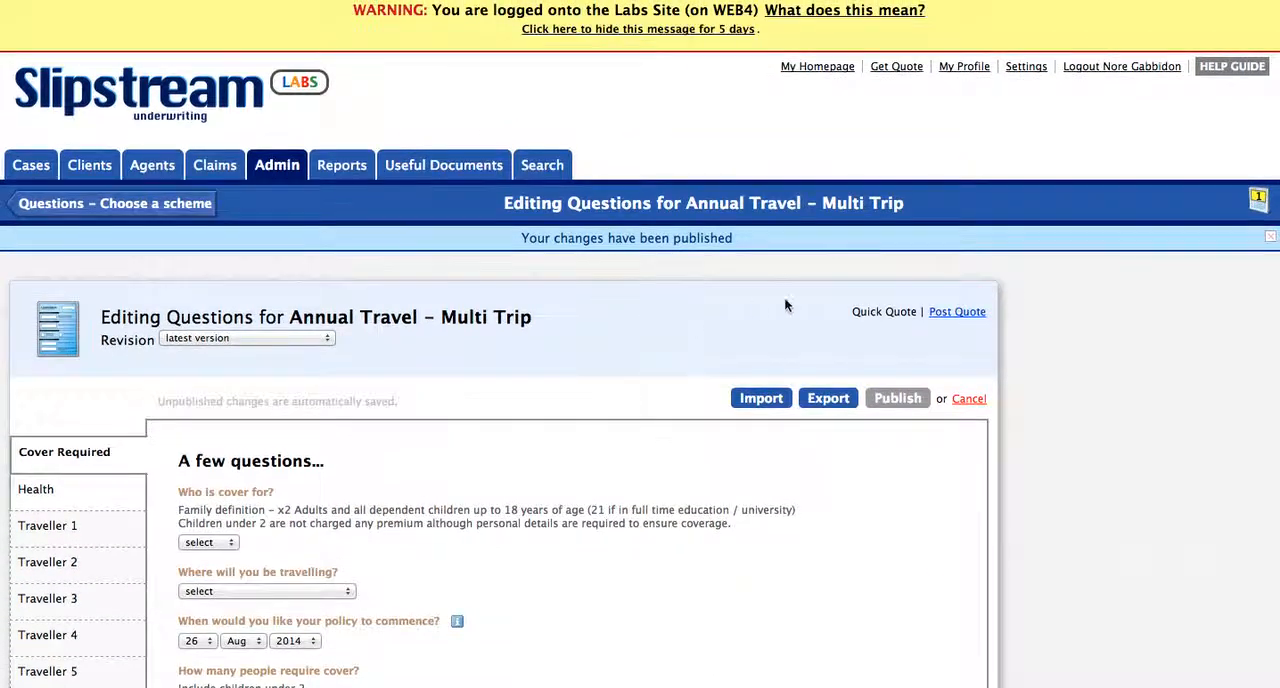
Step: Open Get Quote in a new browser tab and start an "Annual Travel - Multi Trip" quote without choosing an existing client
scroll(885, 118, down, 1)
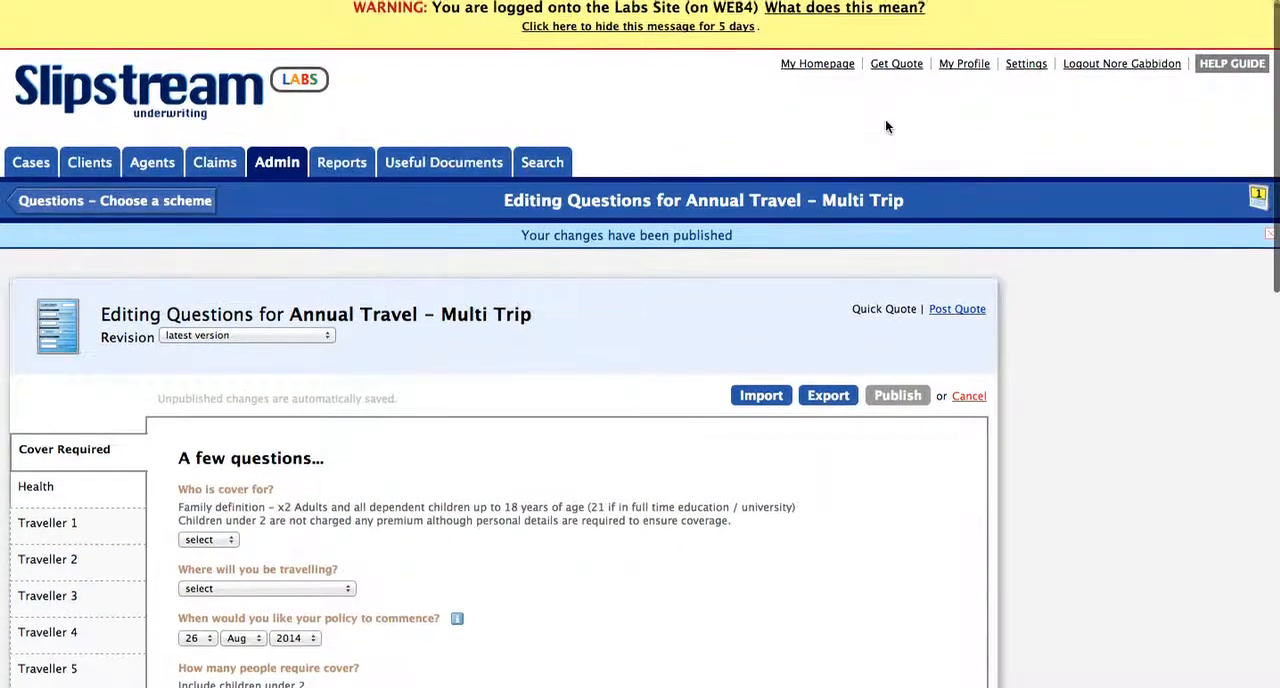
right_click(897, 66)
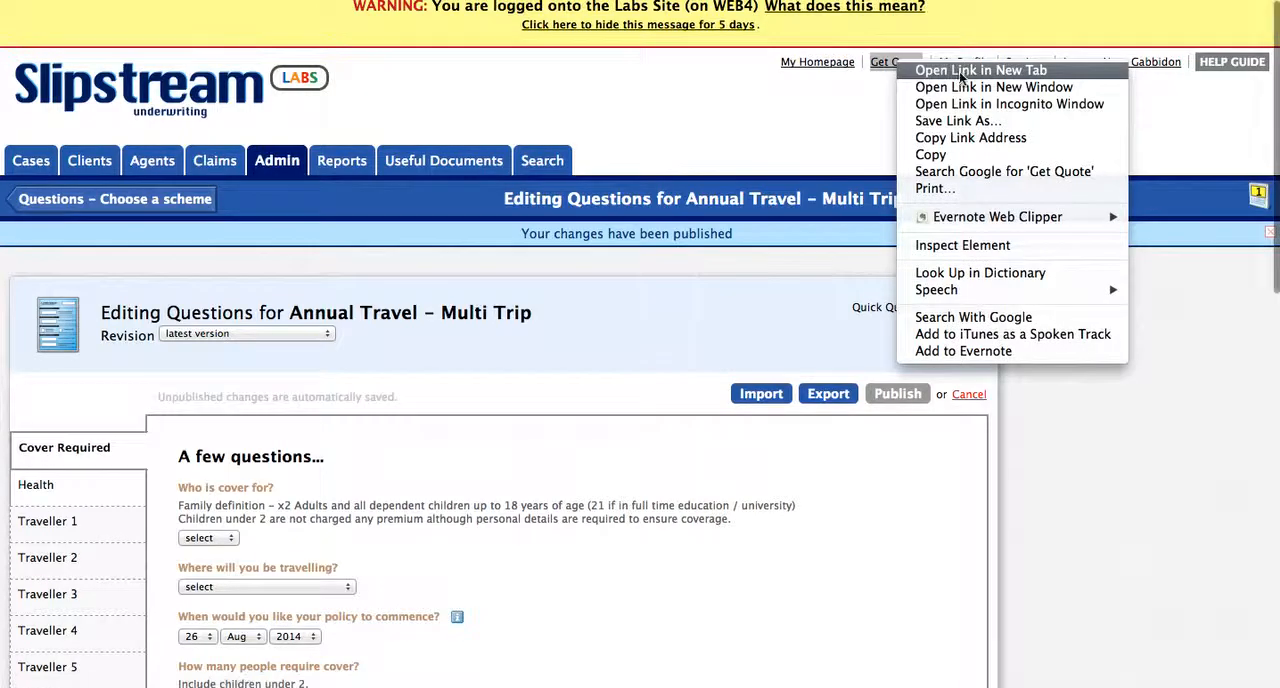
click(962, 78)
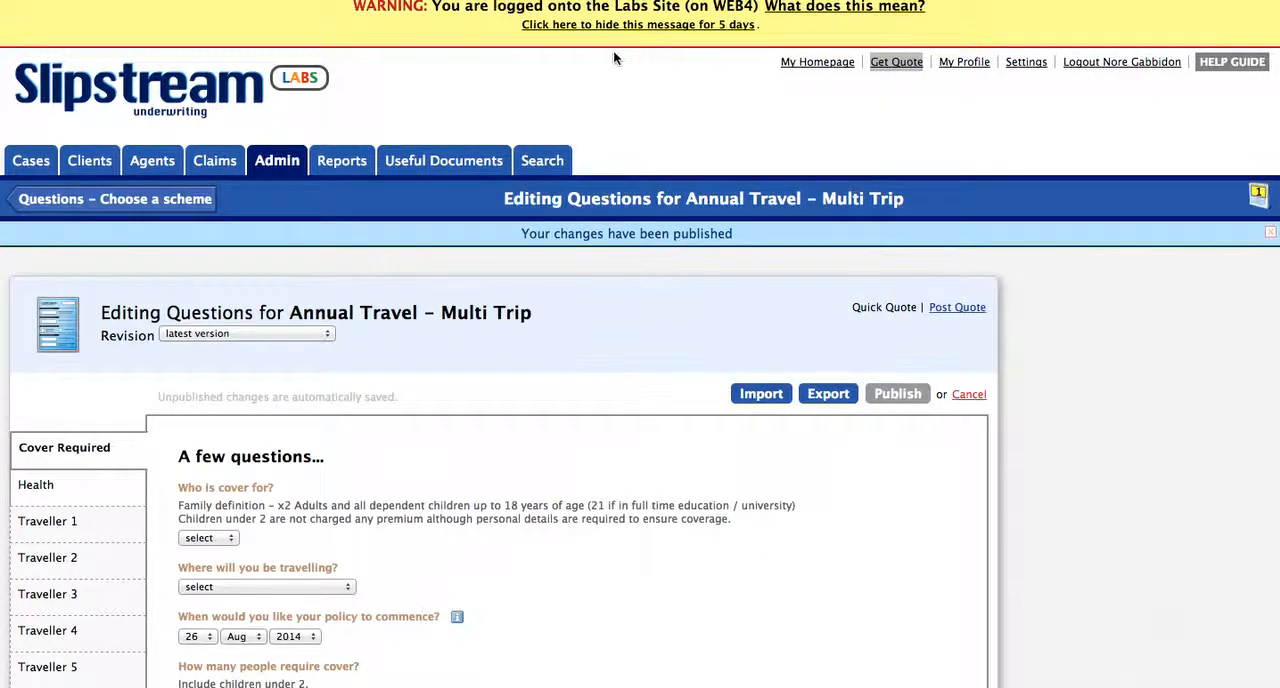
key(ctrl+Tab)
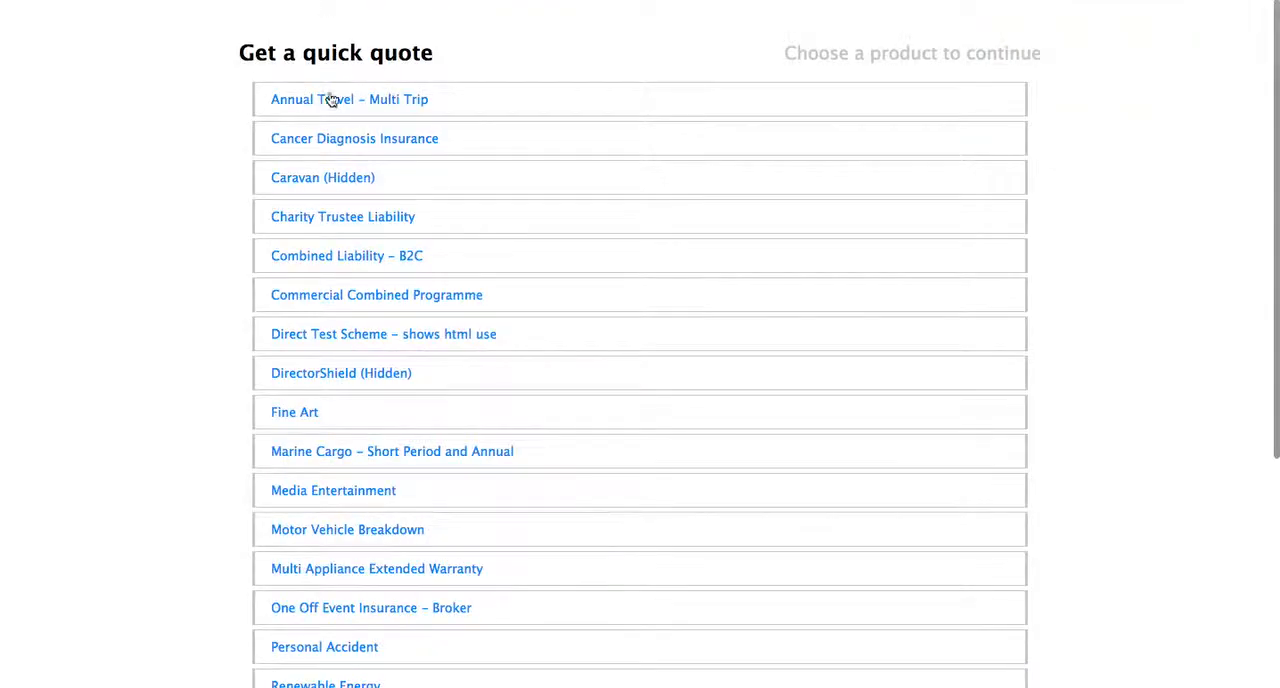
click(326, 110)
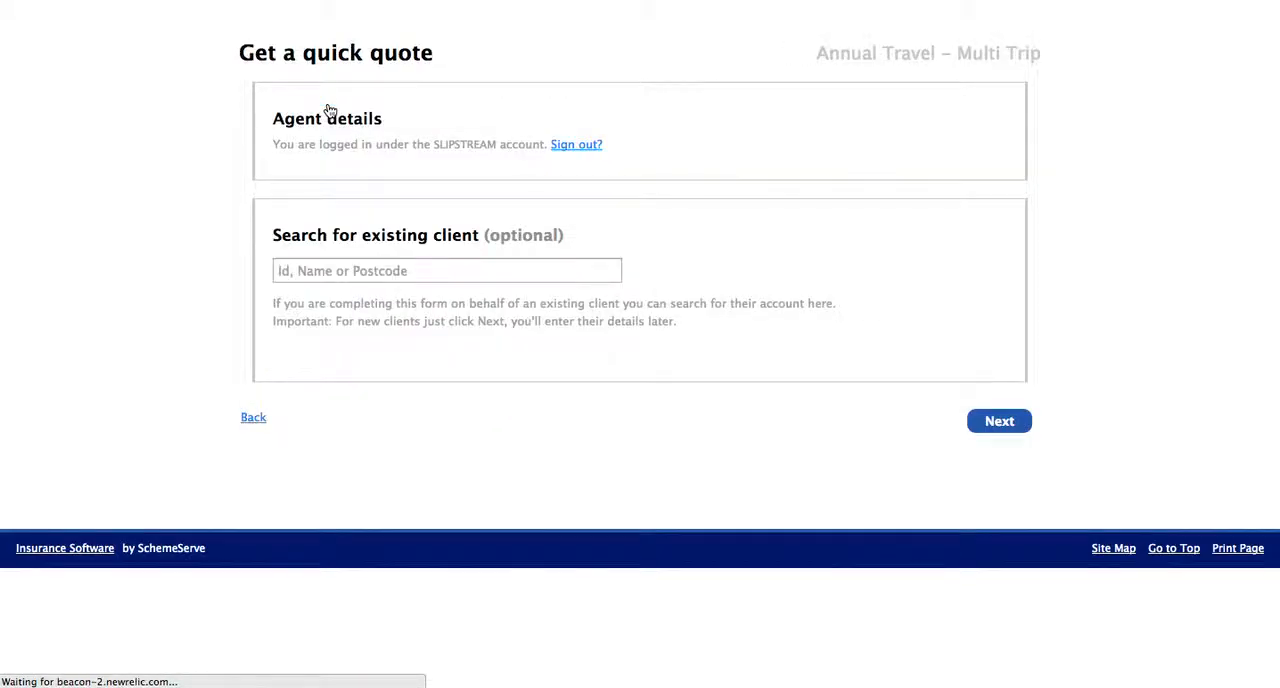
click(999, 421)
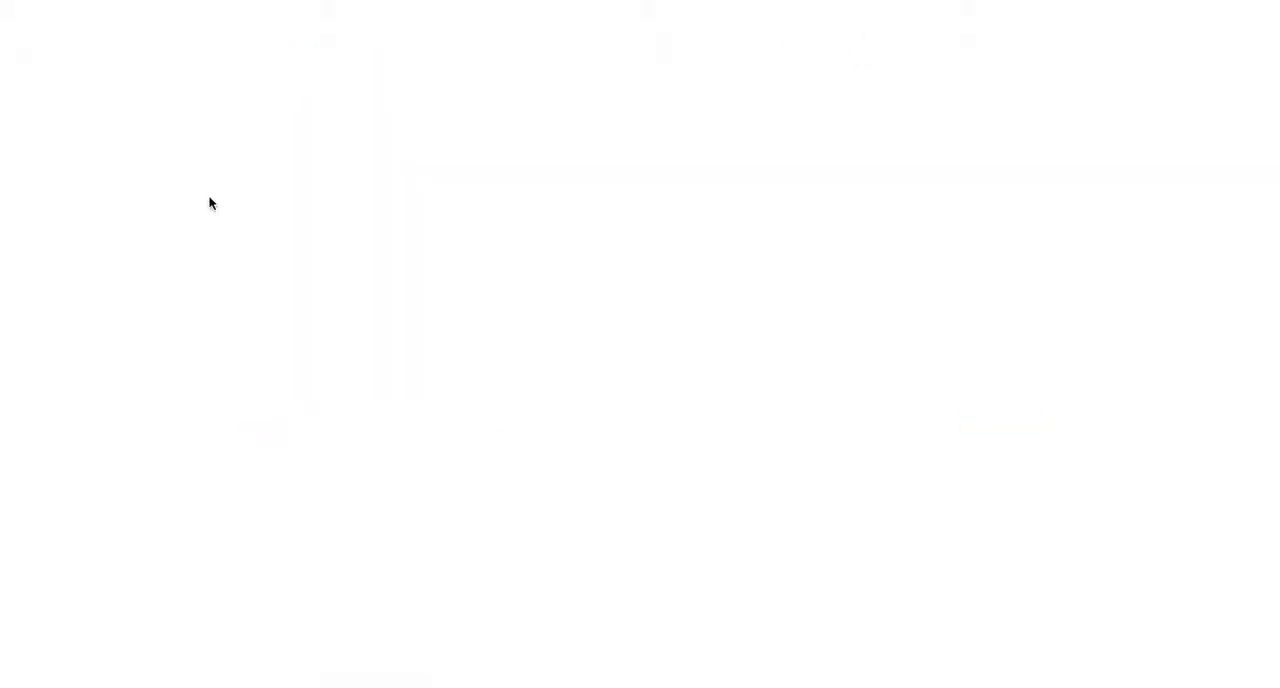
Step: Check the "Dropdown Test" options in the "Choose your properties" section of the quote form
scroll(183, 337, down, 10)
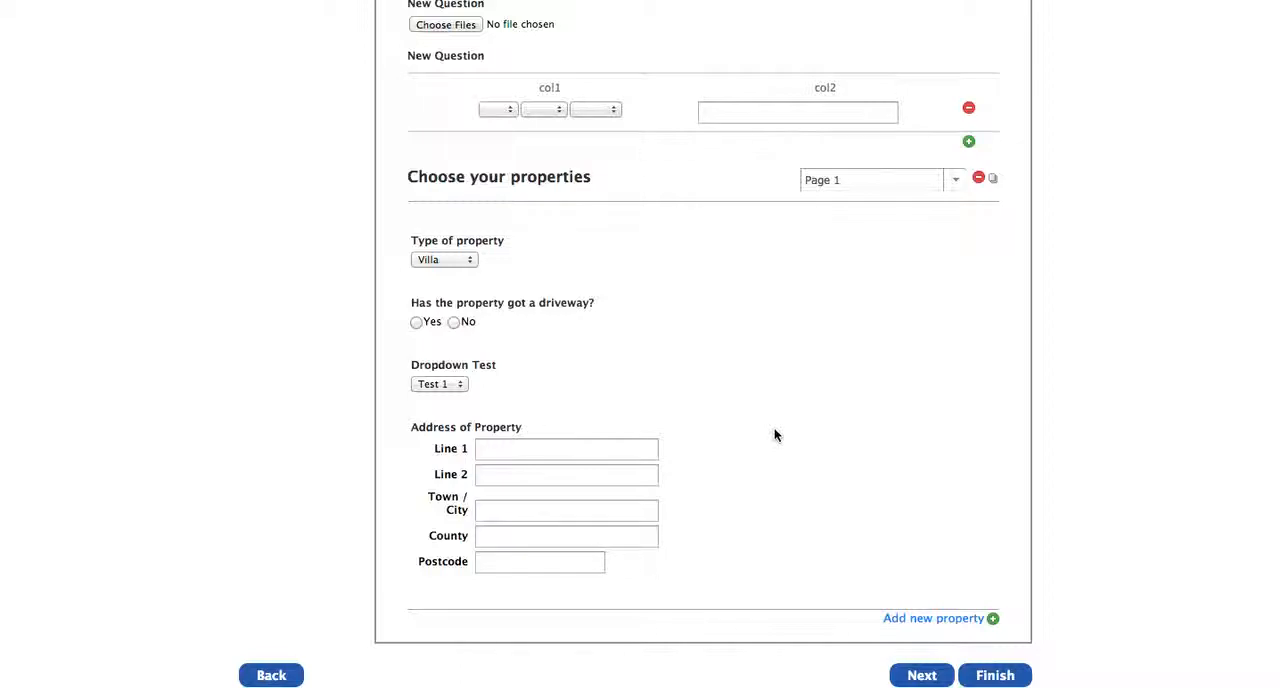
click(455, 384)
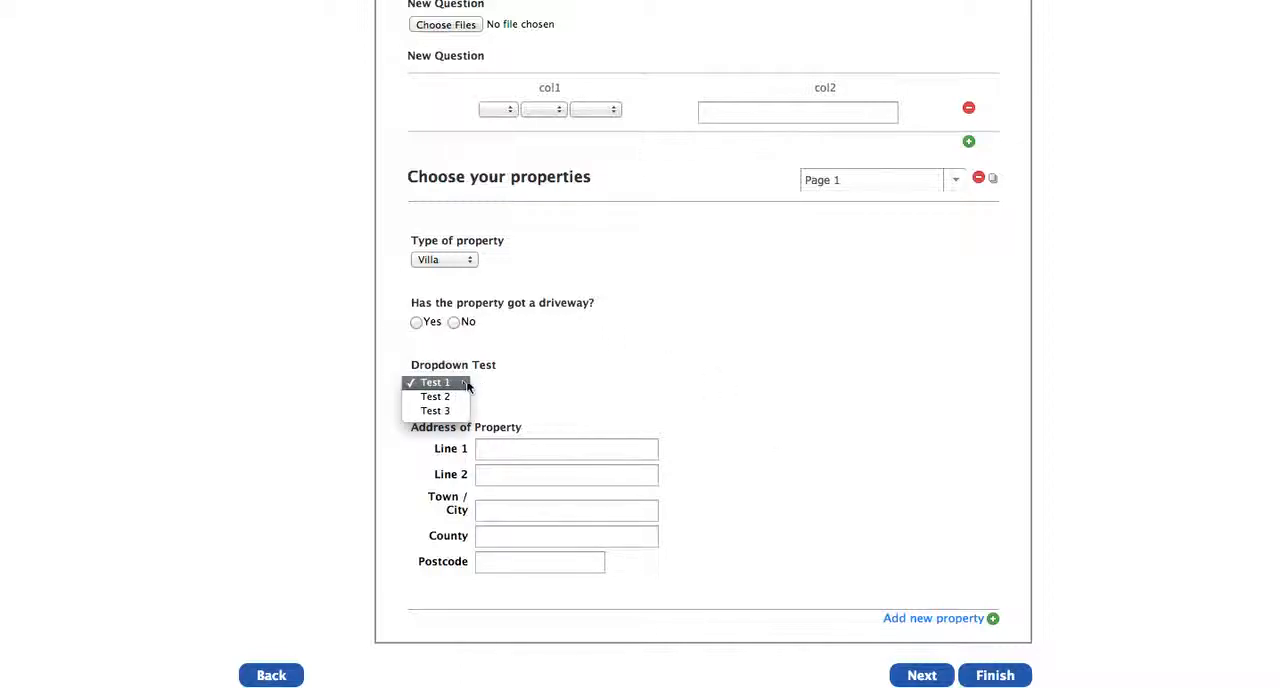
click(626, 365)
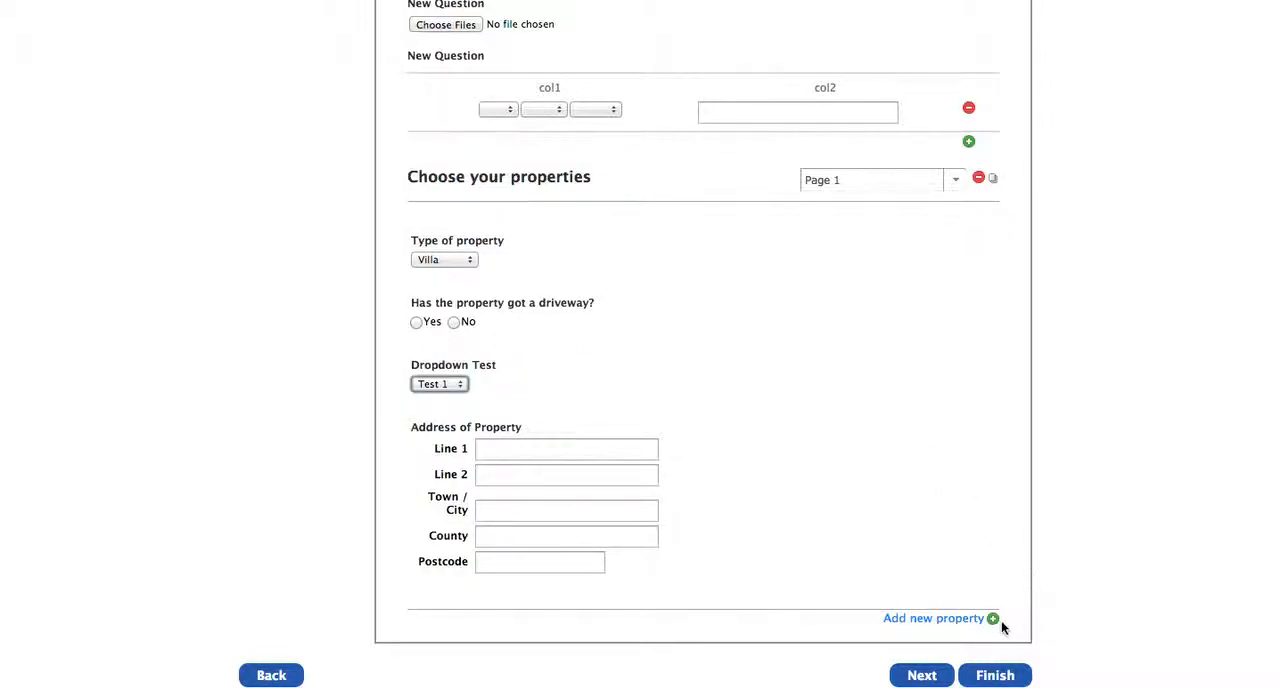
Step: Add a new property page in the quote form and switch the page selector back to Page 1
click(941, 619)
click(955, 180)
click(866, 203)
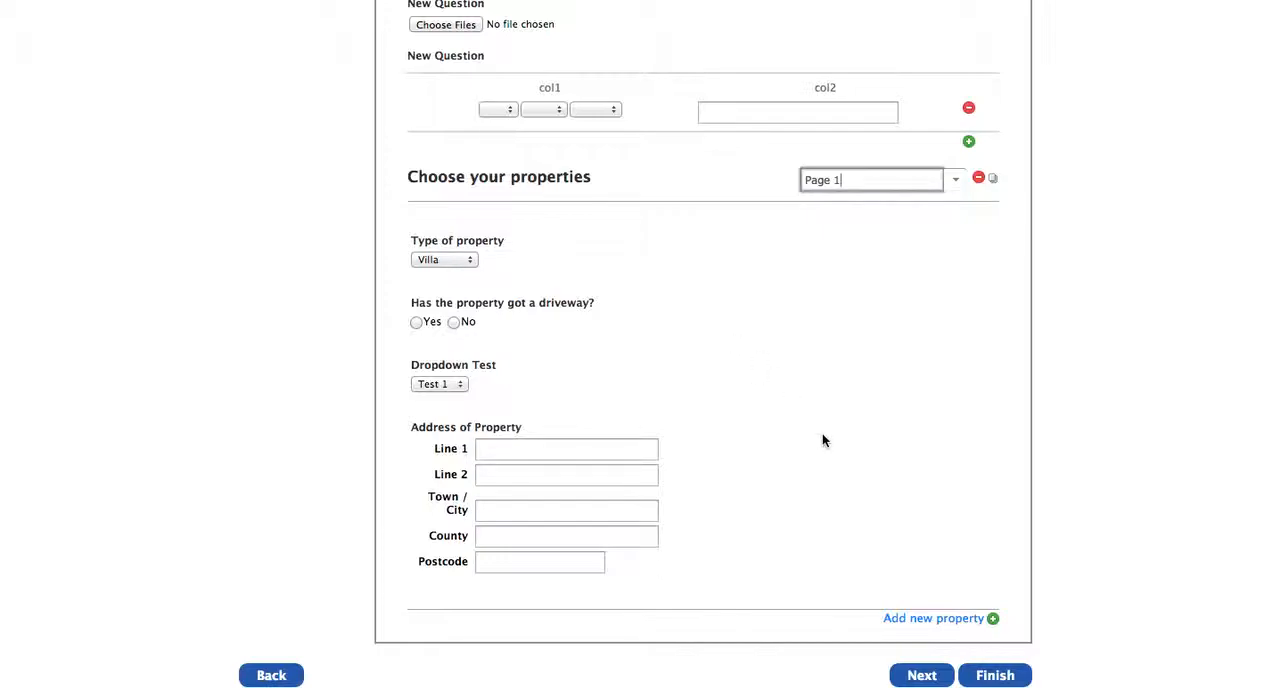
Step: Add new property pages up to Page 10, and try to add one more beyond the maximum
scroll(1057, 350, down, 2)
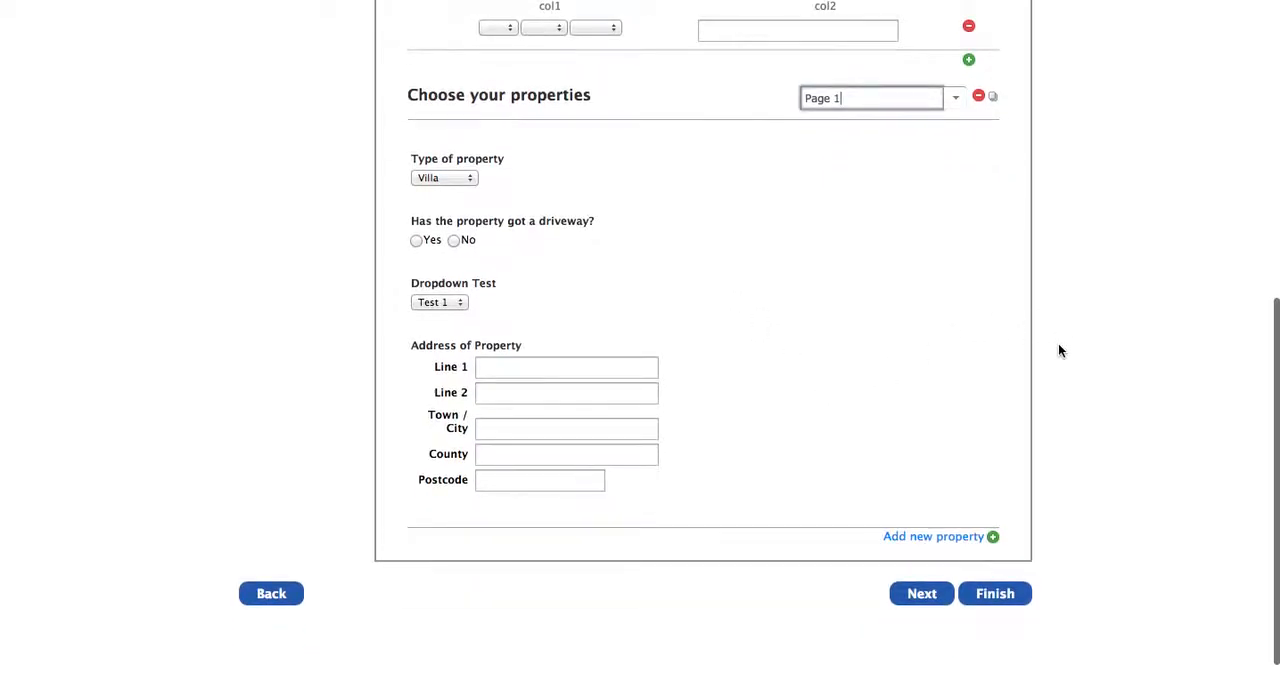
click(920, 540)
click(920, 540)
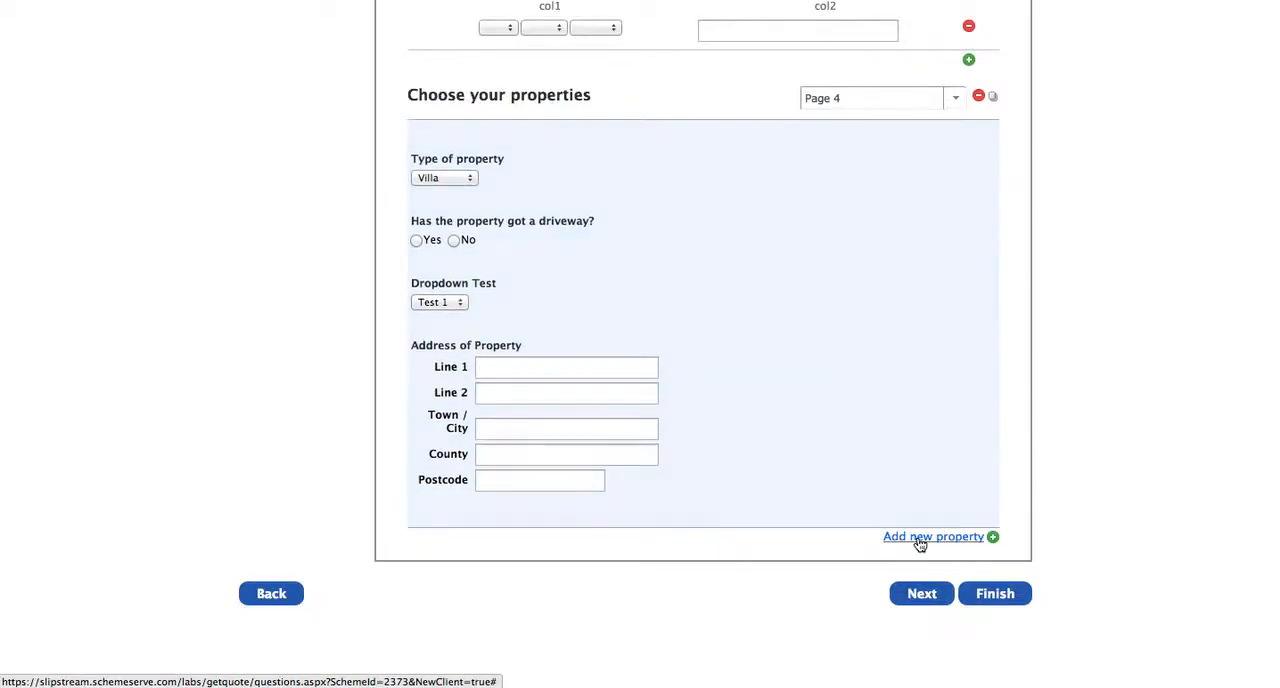
click(920, 540)
click(920, 540)
click(911, 540)
click(911, 540)
click(911, 540)
click(912, 542)
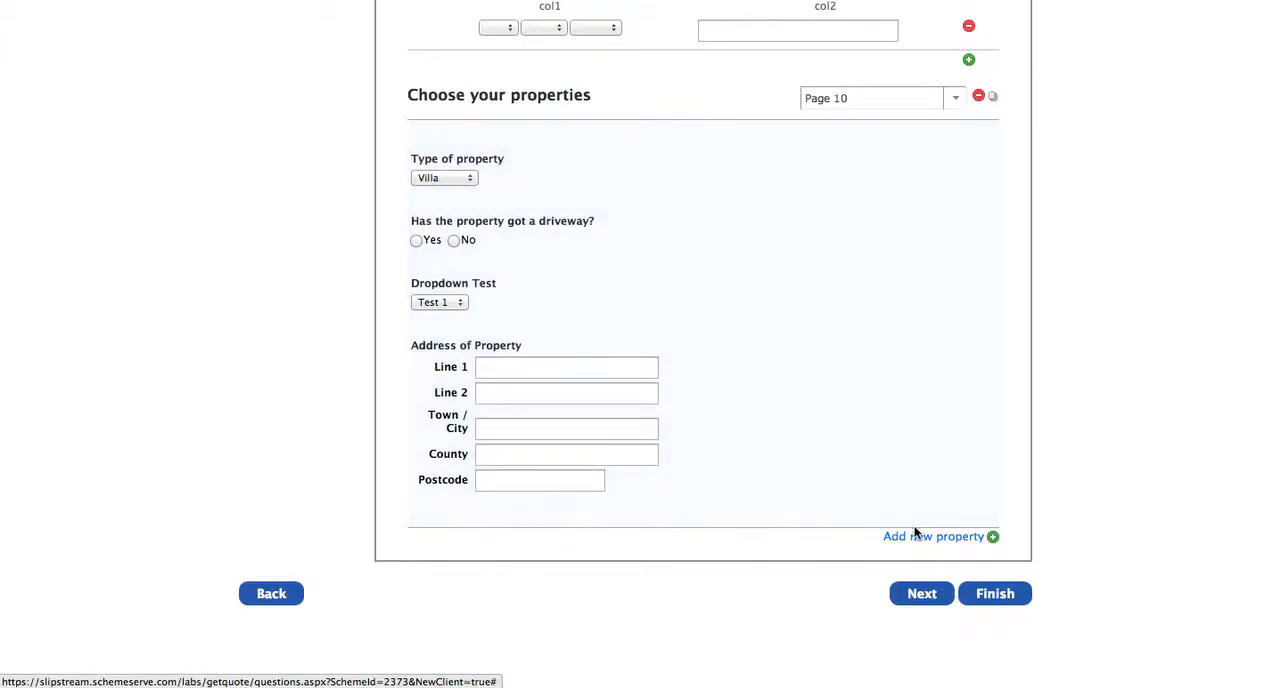
click(922, 539)
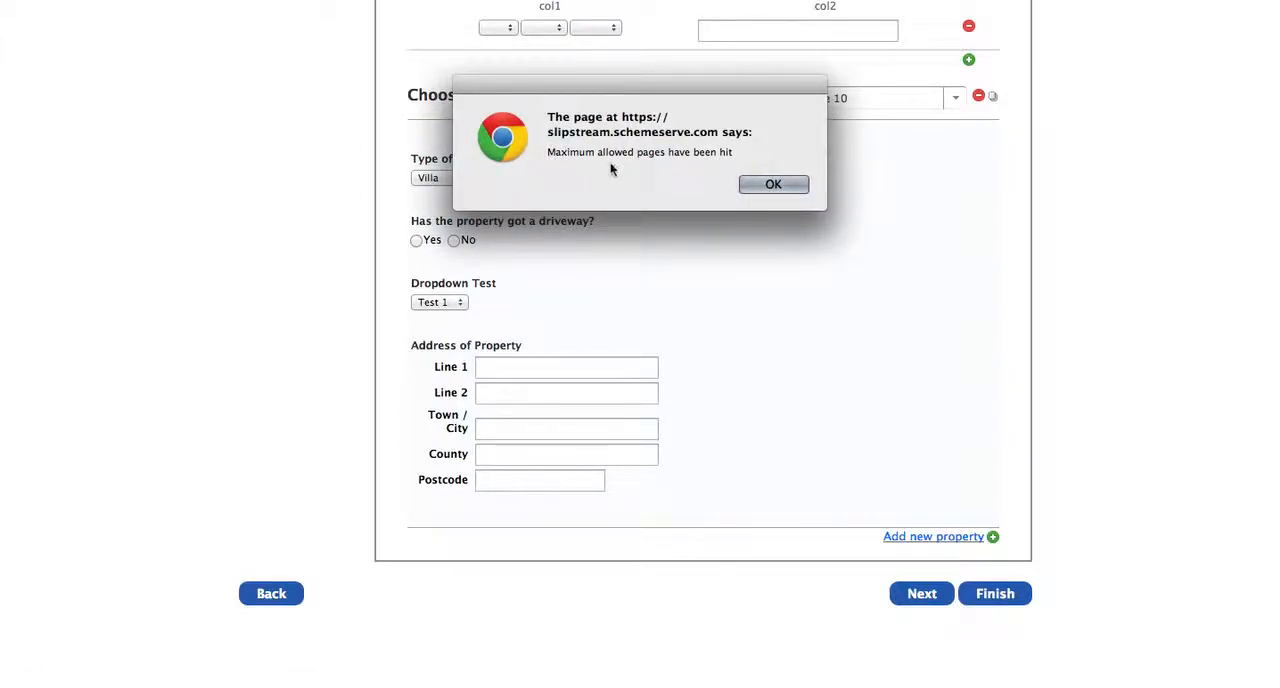
click(772, 184)
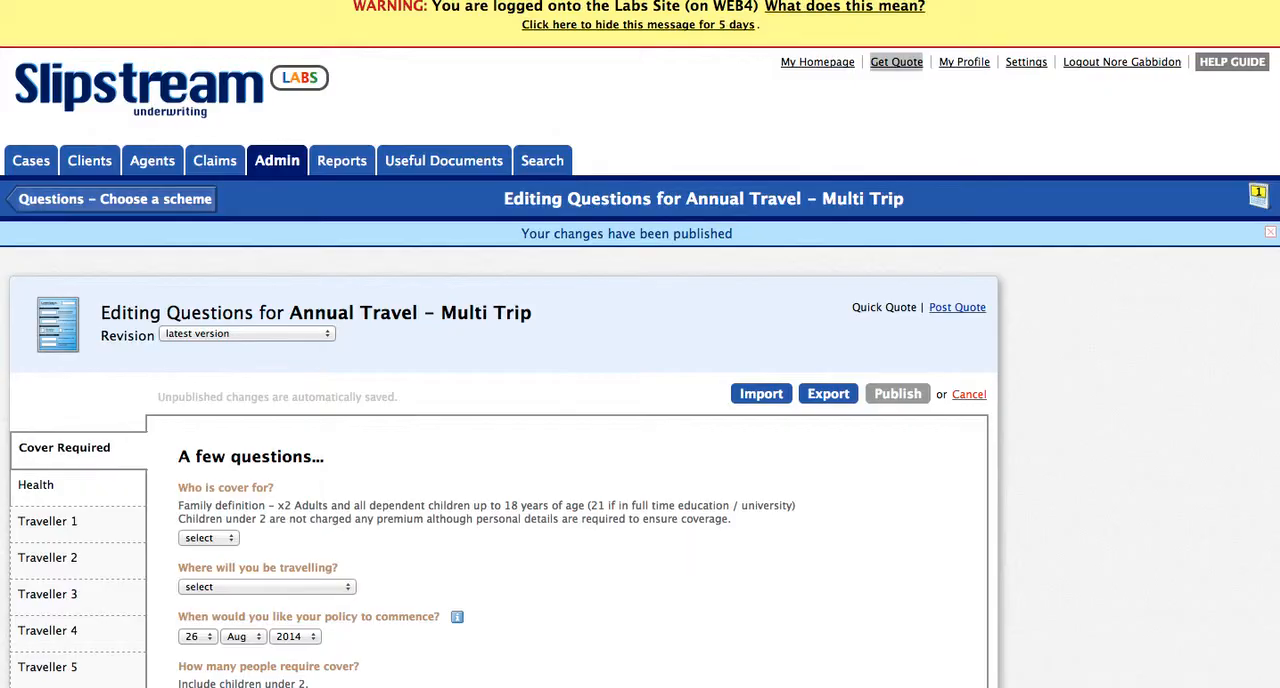
Step: Examine the maximum number of pages in the "Choose your properties" MultiPage settings, close without saving, and return to the quote form
scroll(567, 389, down, 1)
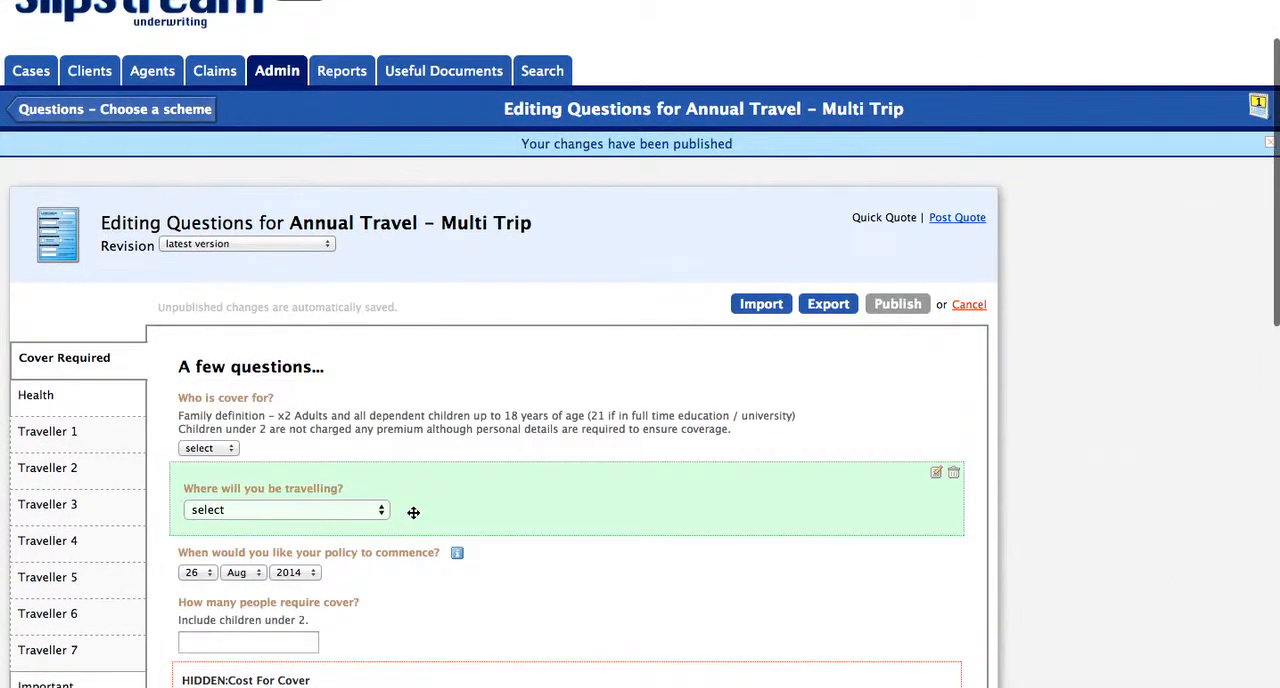
scroll(413, 510, down, 5)
scroll(413, 512, down, 5)
scroll(670, 340, up, 2)
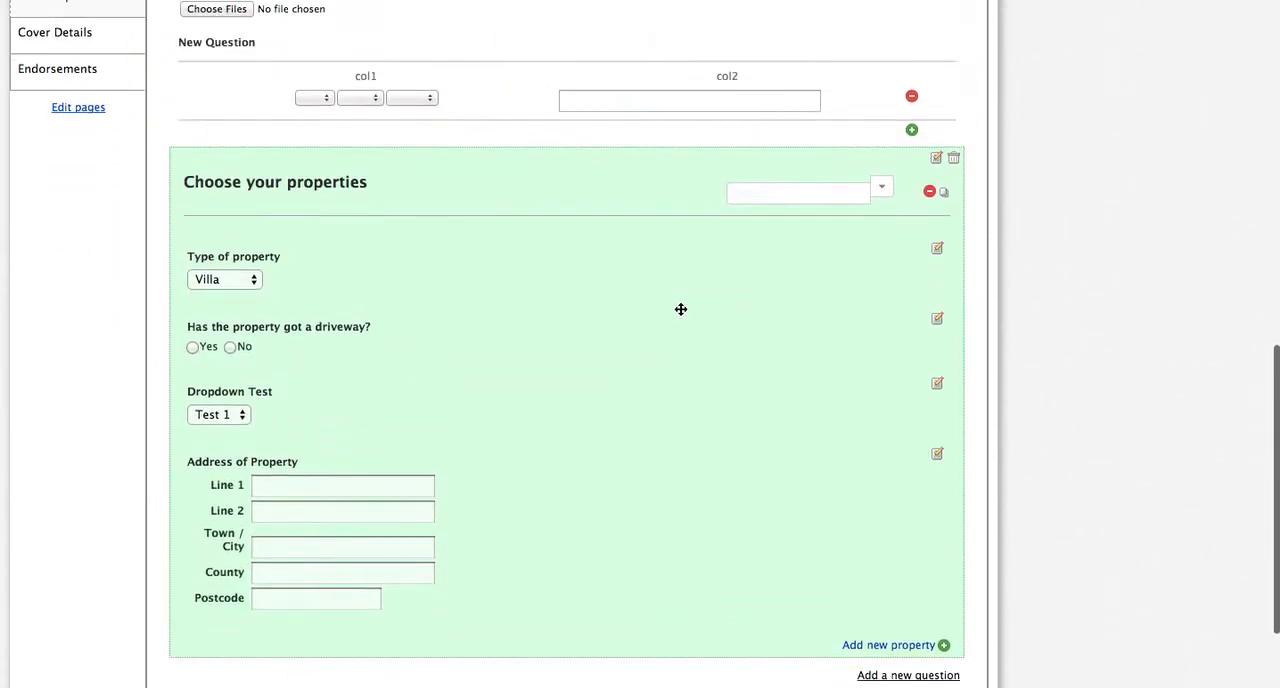
click(936, 158)
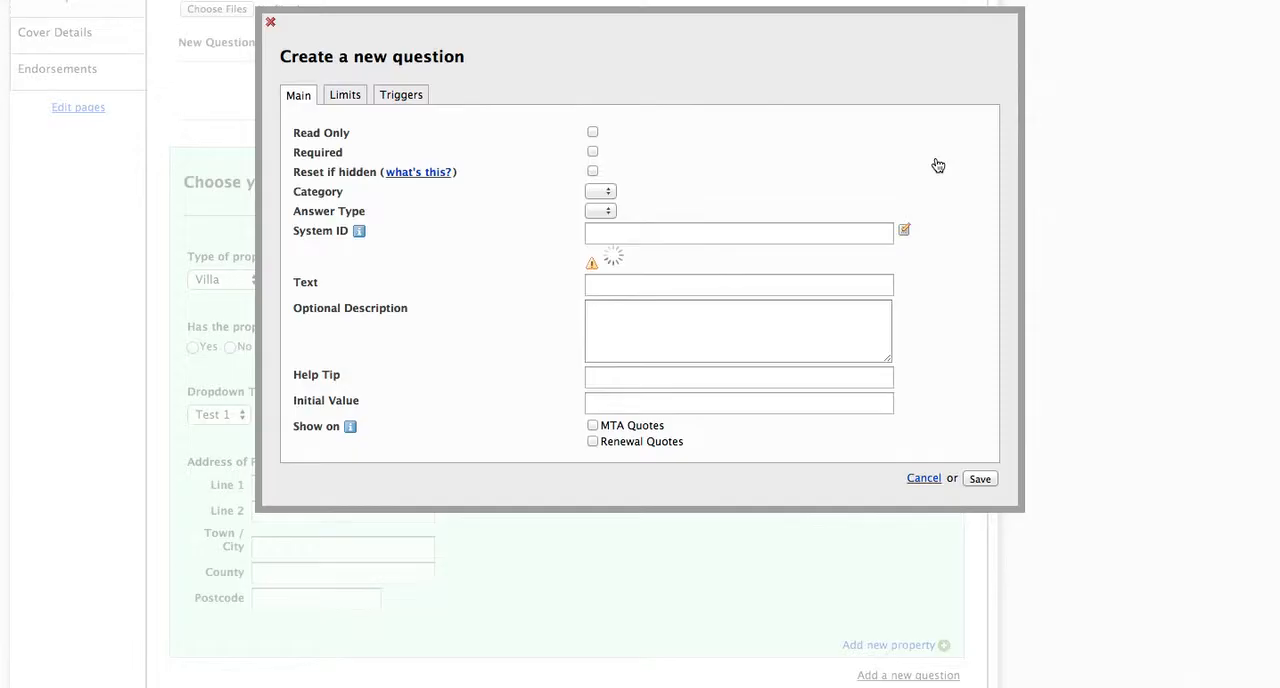
click(415, 95)
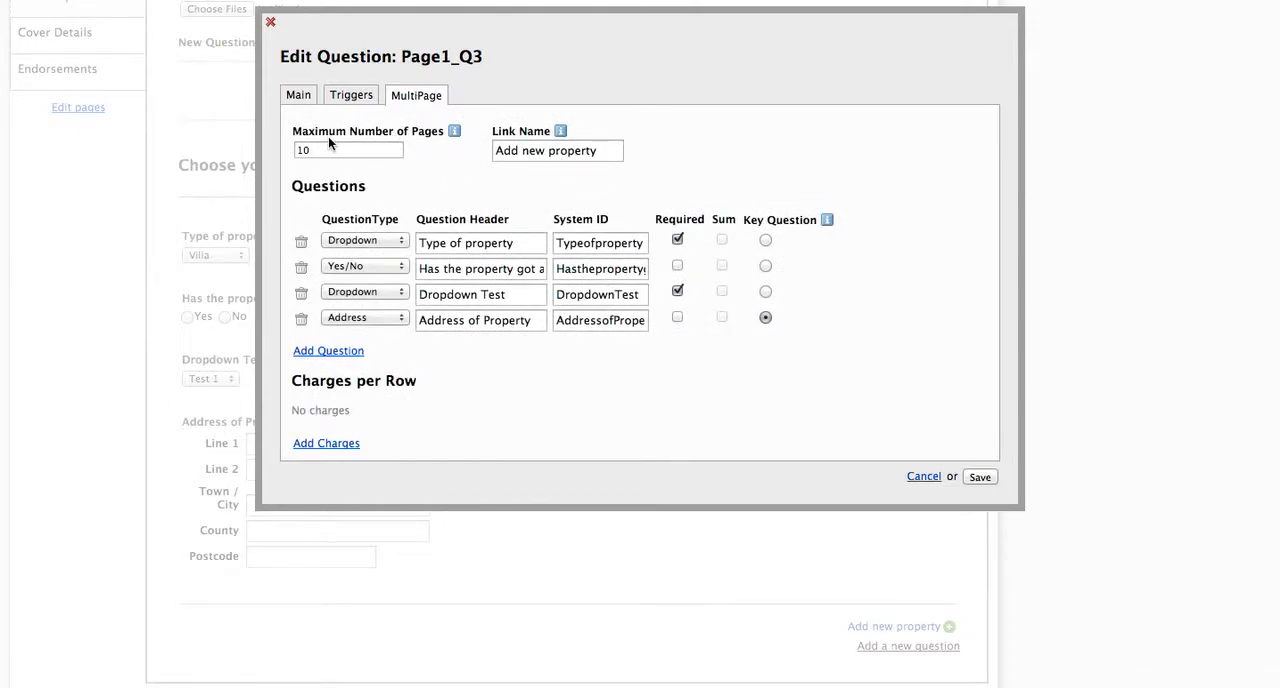
click(303, 149)
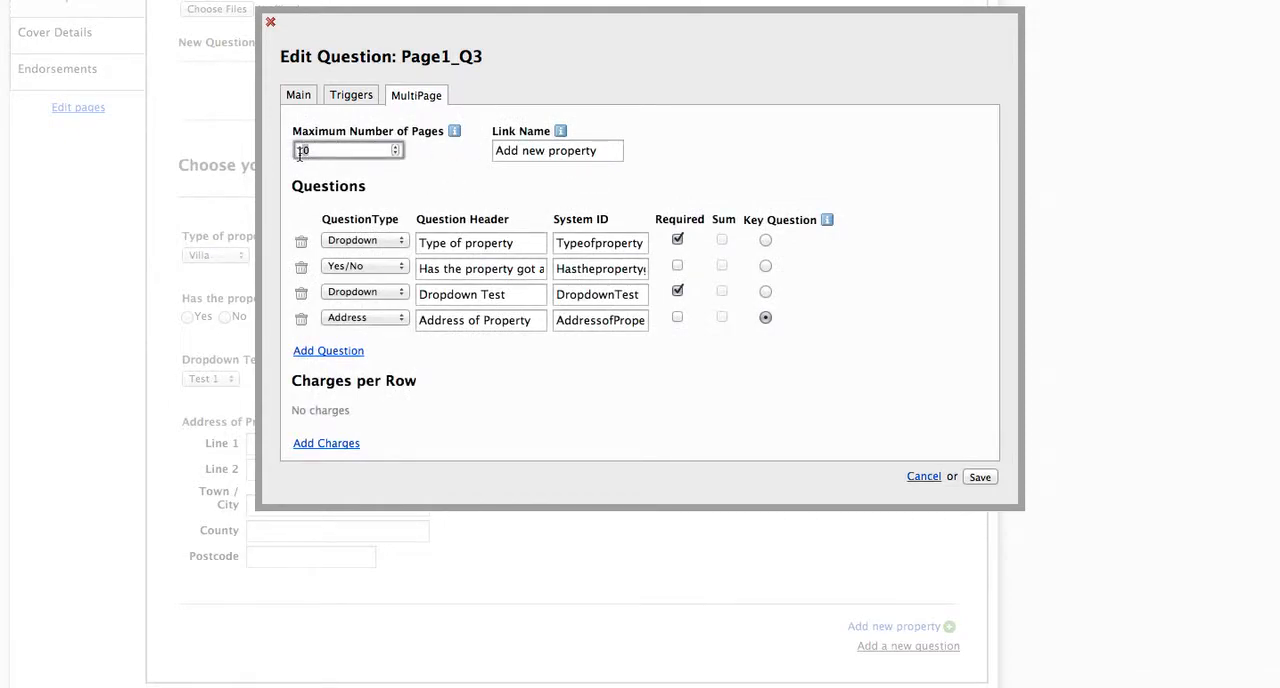
drag(323, 154, 268, 145)
click(923, 477)
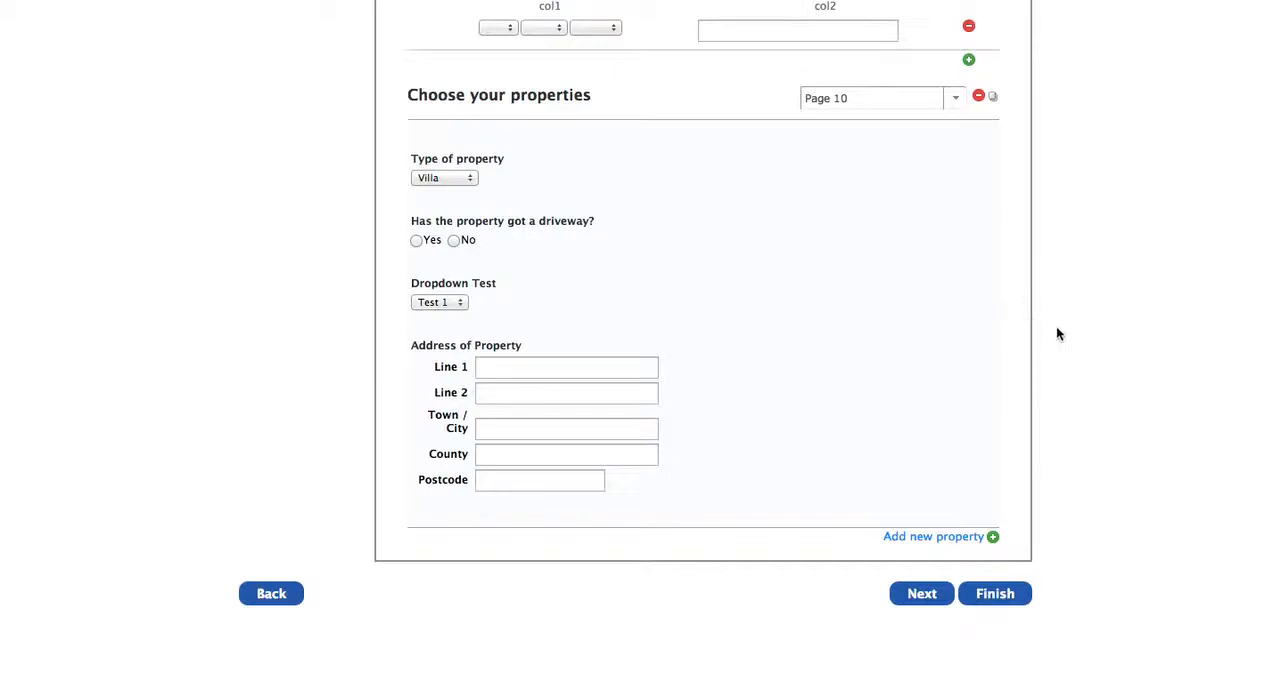
scroll(1101, 337, up, 3)
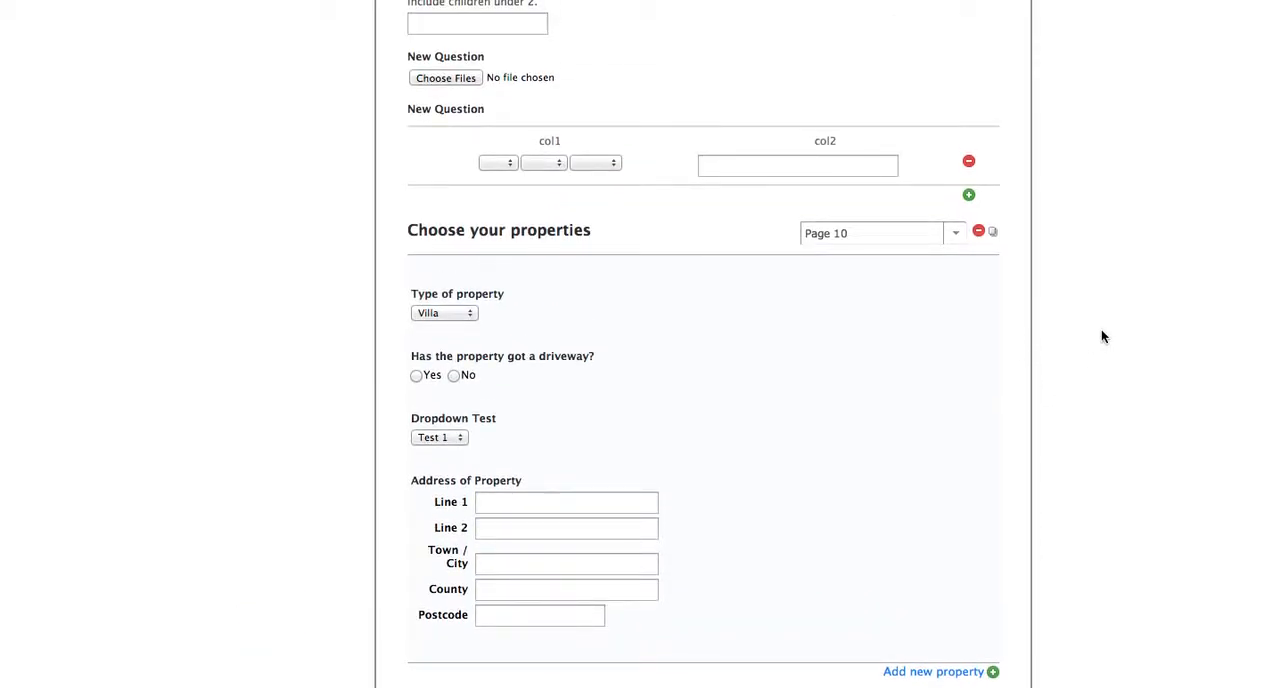
Step: Switch the "Choose your properties" page selector to Page 1 and back to Page 10
scroll(272, 330, down, 3)
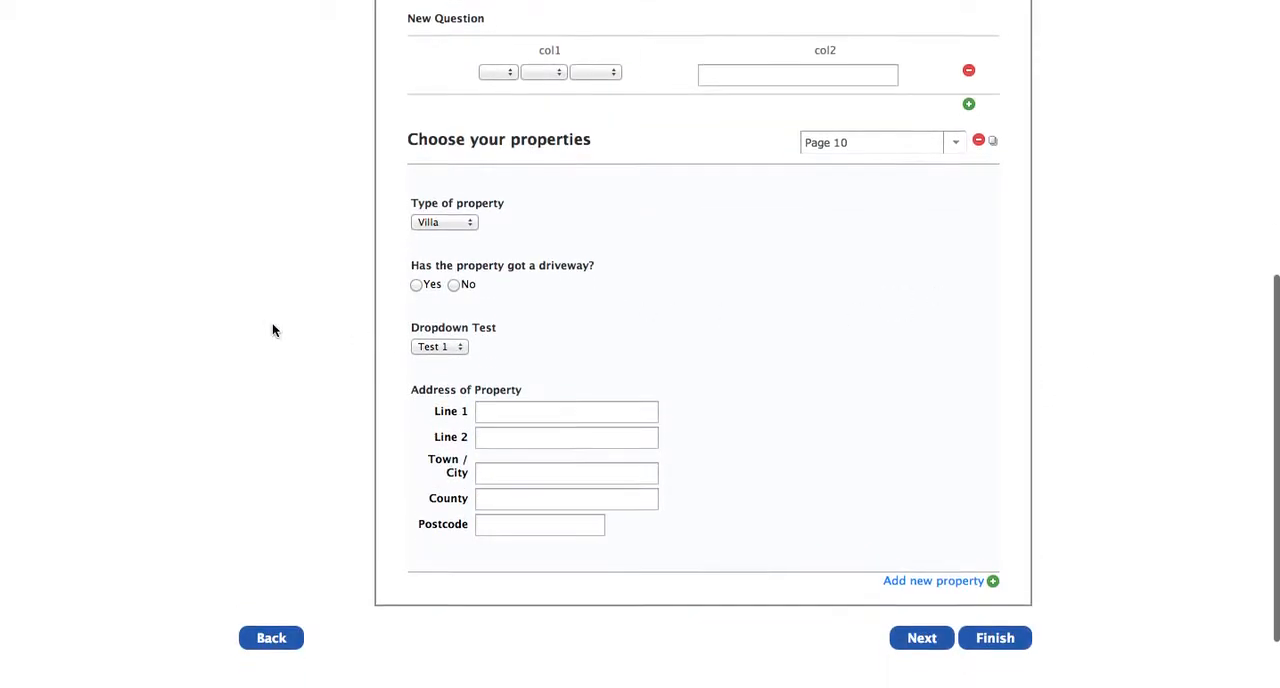
scroll(323, 314, up, 3)
click(956, 265)
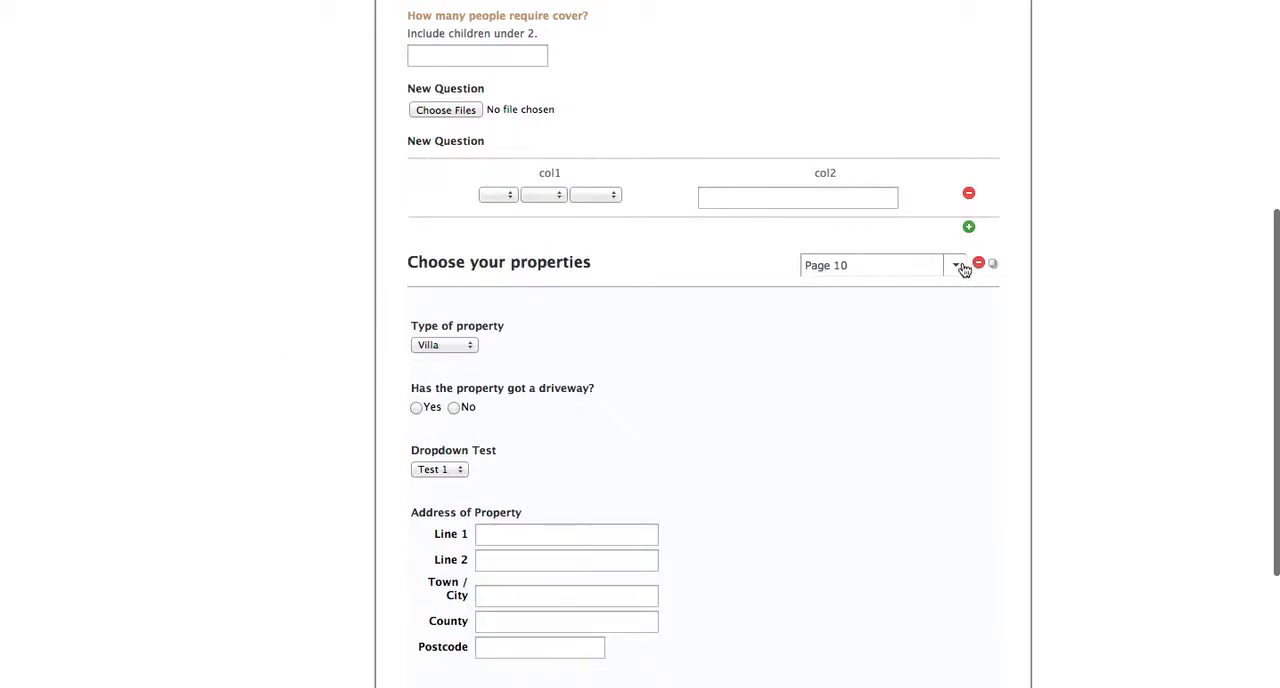
click(848, 286)
click(954, 270)
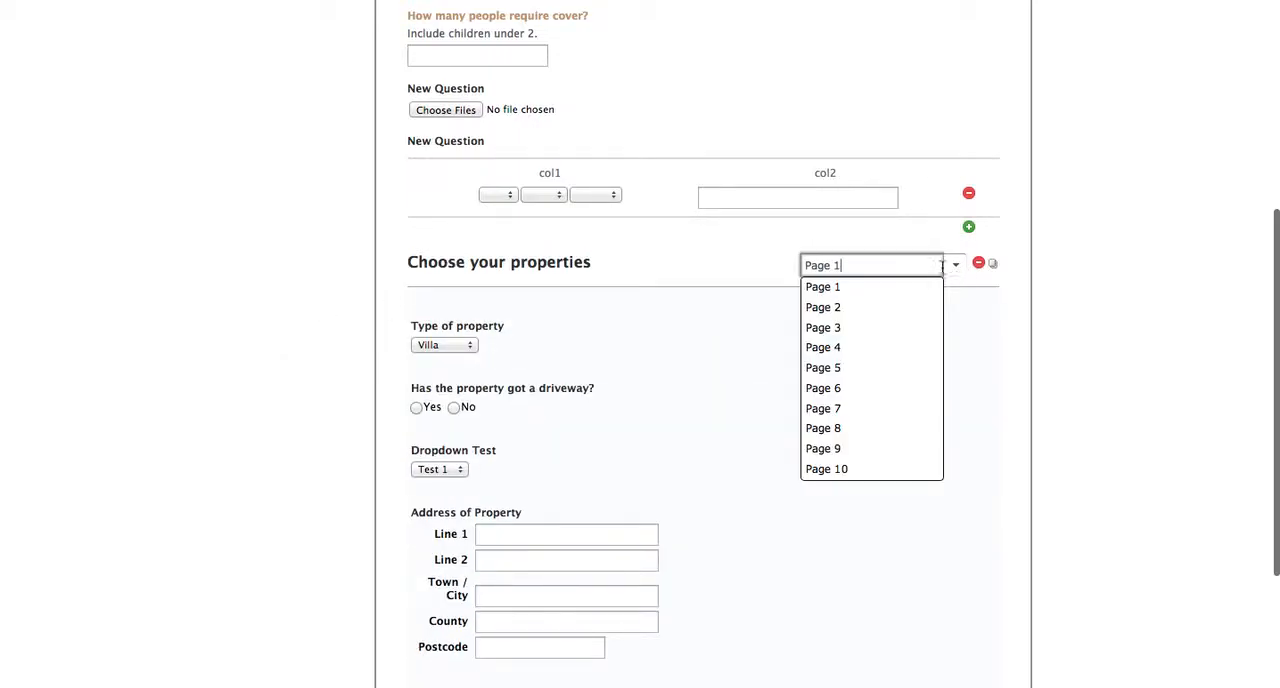
click(857, 469)
Step: Delete six property pages one by one, starting from Page 10 and confirming each deletion, until Page 4 is the current page
click(975, 264)
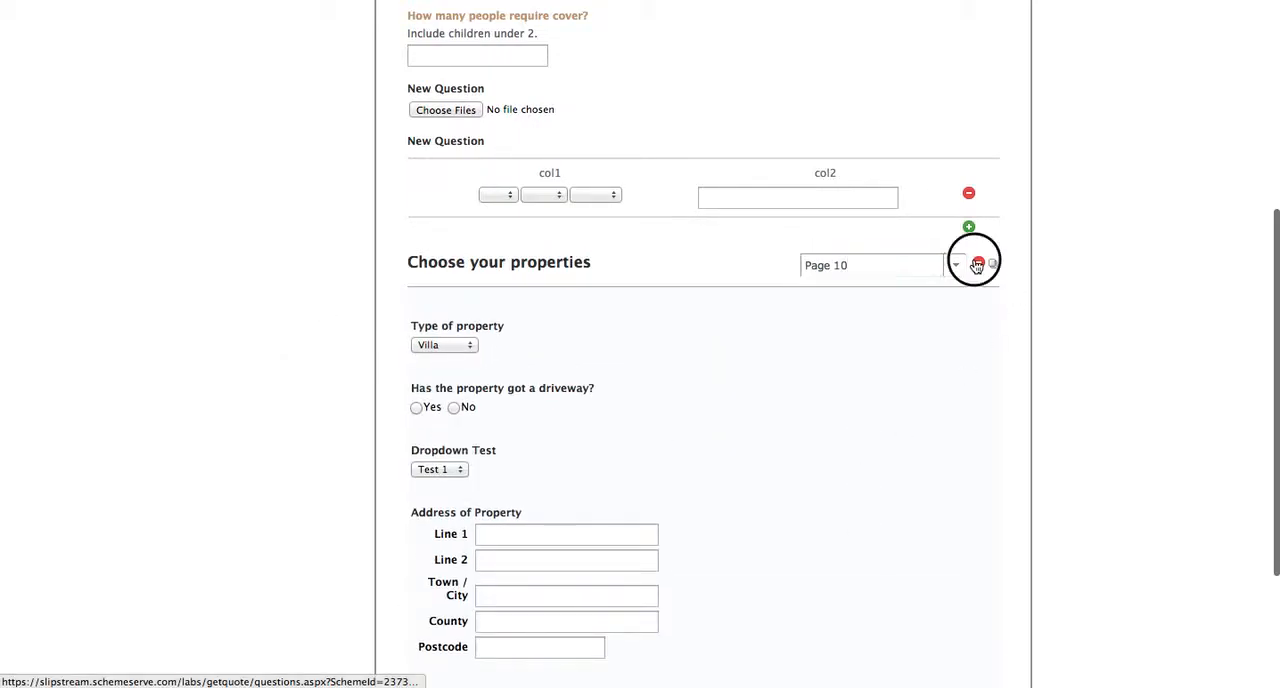
click(796, 194)
click(977, 263)
click(792, 212)
click(975, 264)
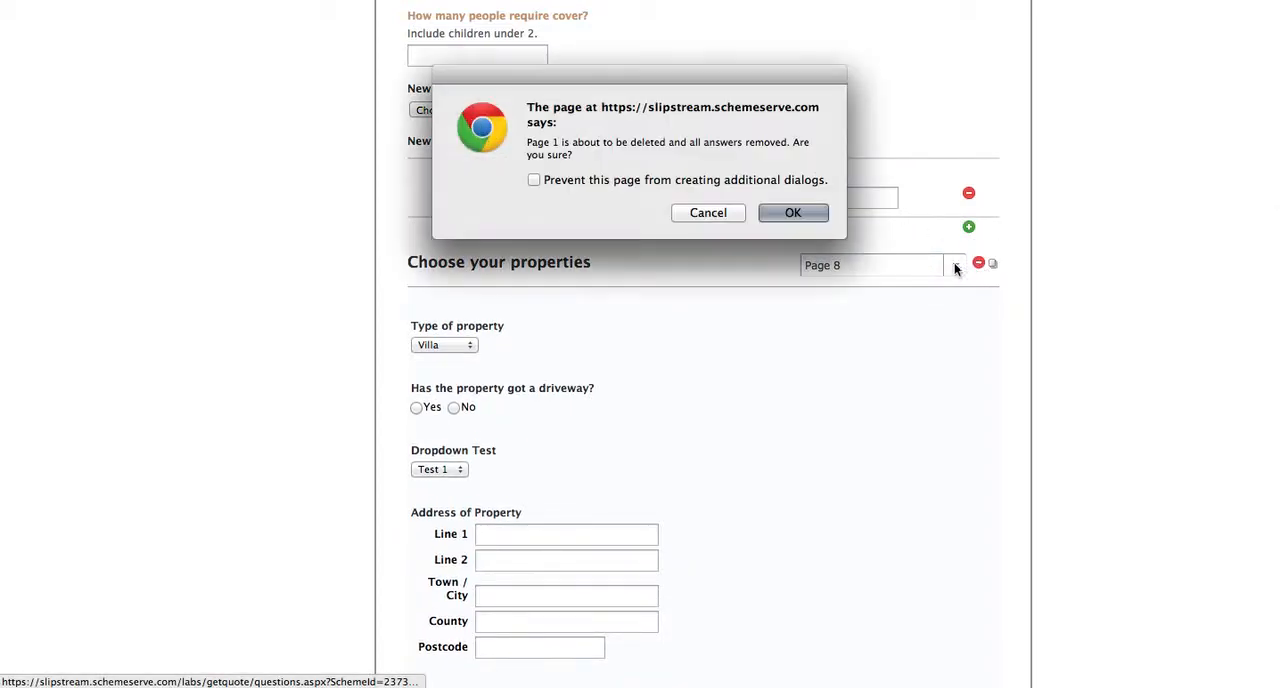
click(800, 212)
click(978, 265)
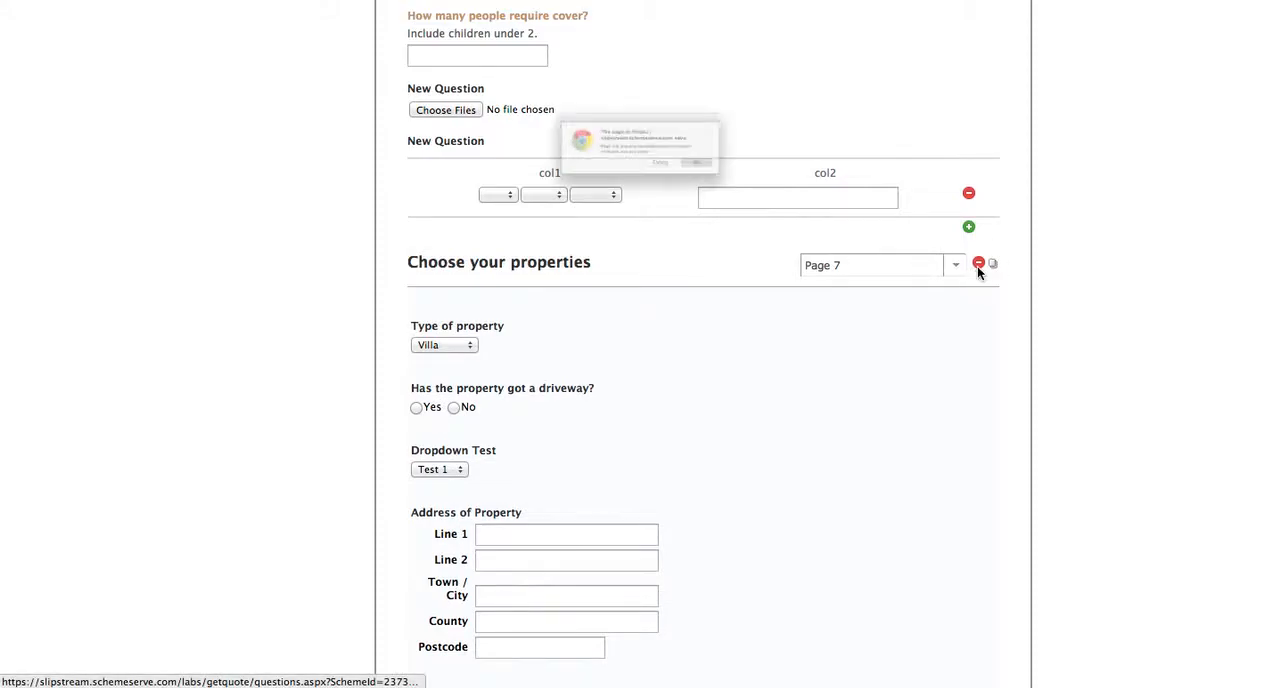
click(776, 188)
click(977, 264)
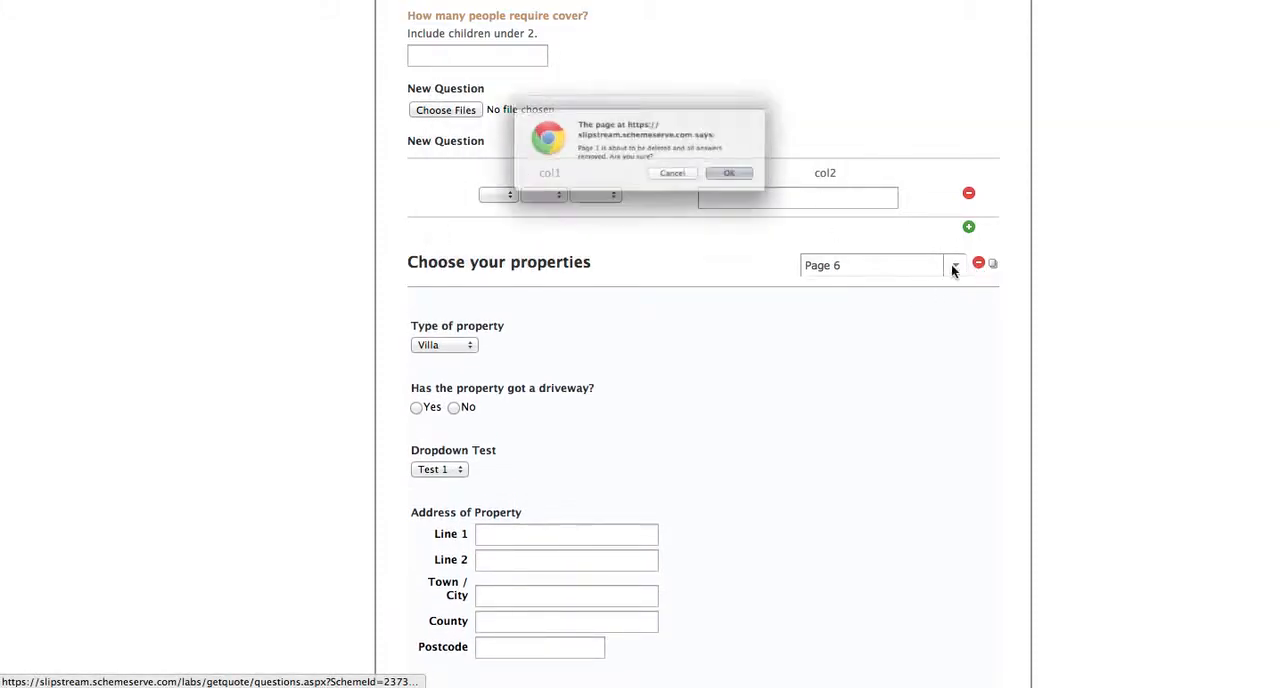
click(791, 189)
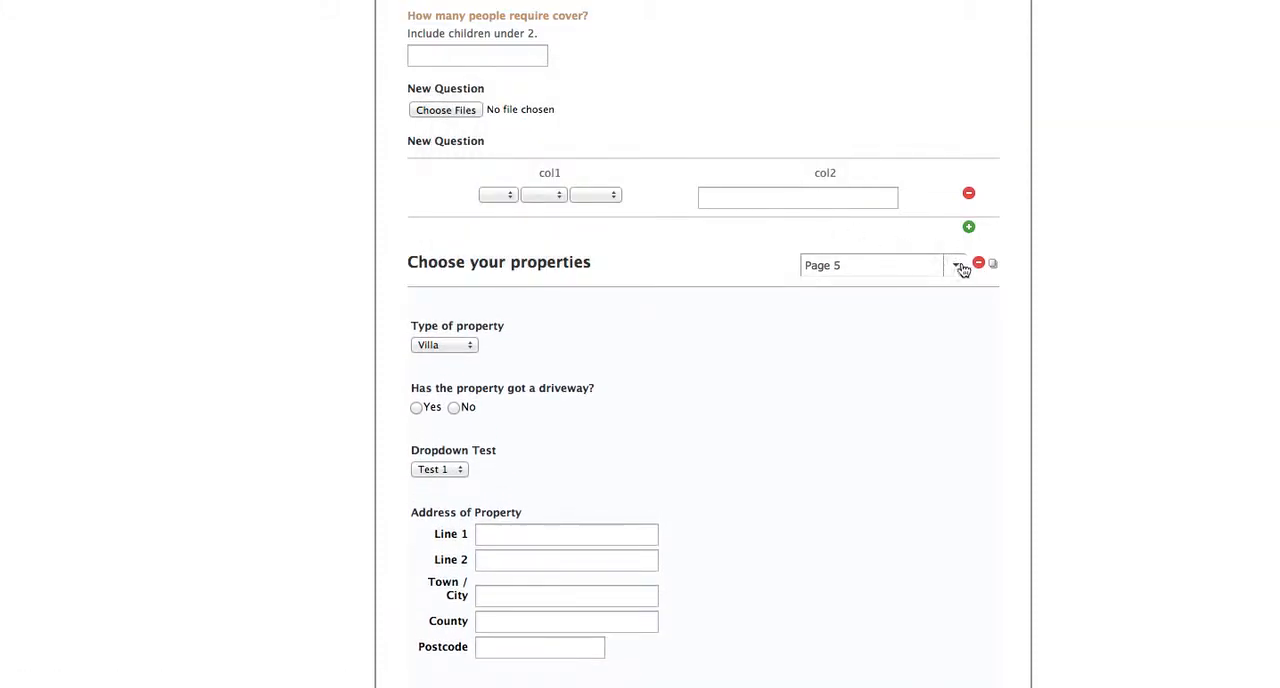
click(977, 263)
click(787, 194)
scroll(1128, 320, down, 4)
scroll(1128, 320, up, 4)
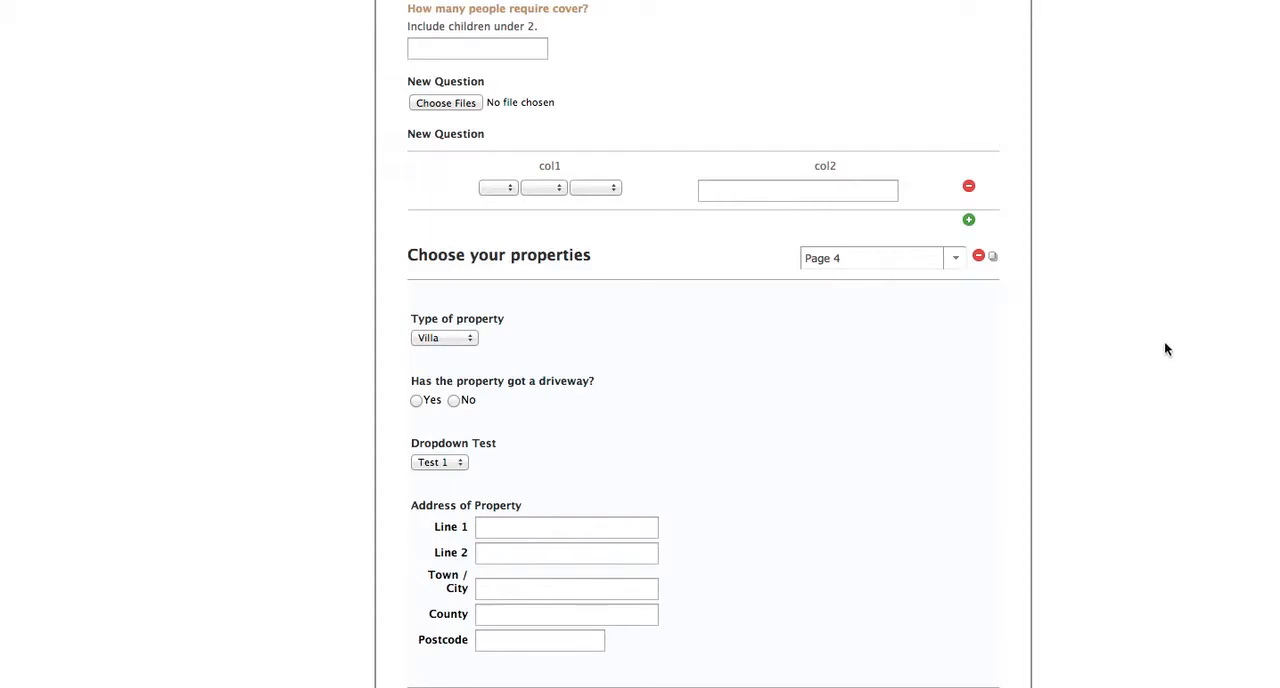
scroll(1166, 348, down, 4)
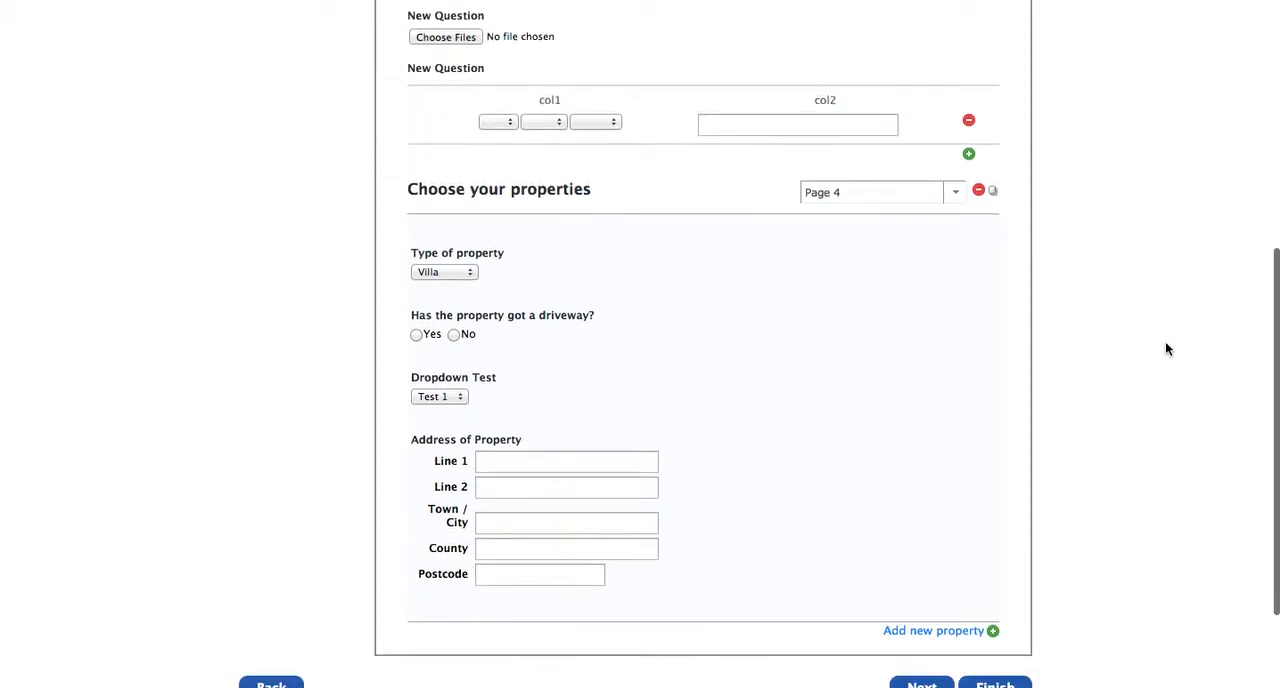
scroll(1166, 348, up, 4)
scroll(1166, 348, down, 2)
scroll(1166, 348, down, 1)
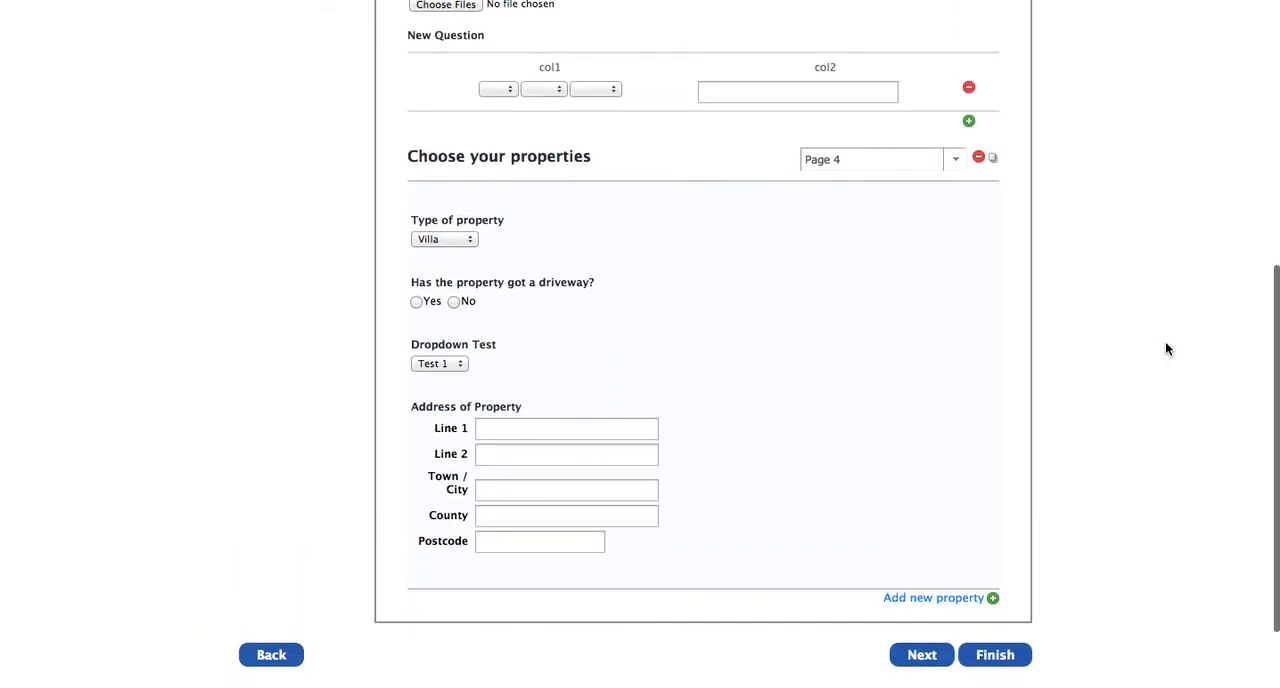